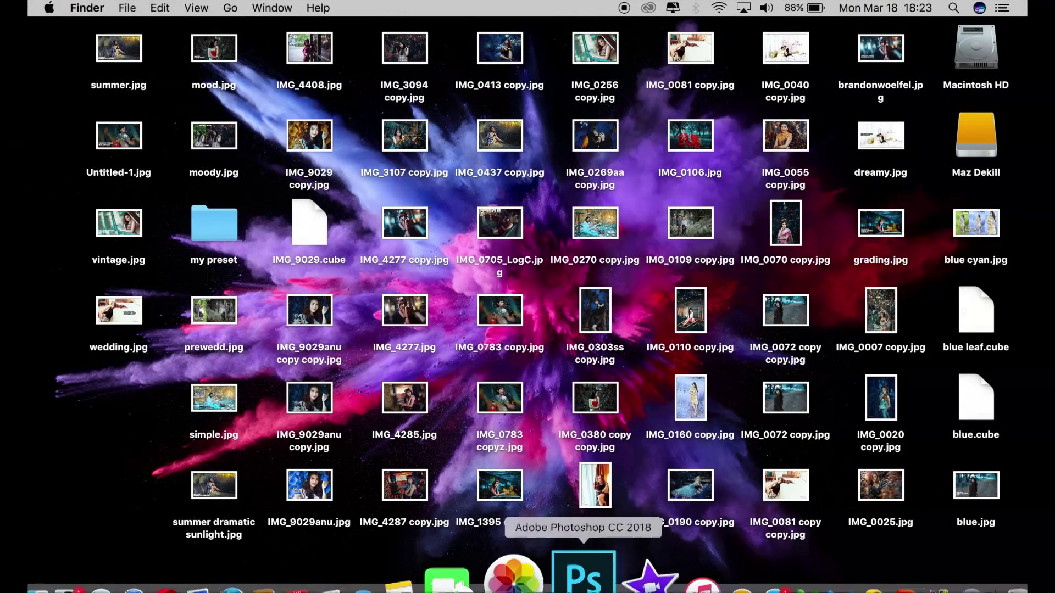
# Launch Photoshop CC 2018 from the Dock and select the Move tool.
pyautogui.click(570, 574)
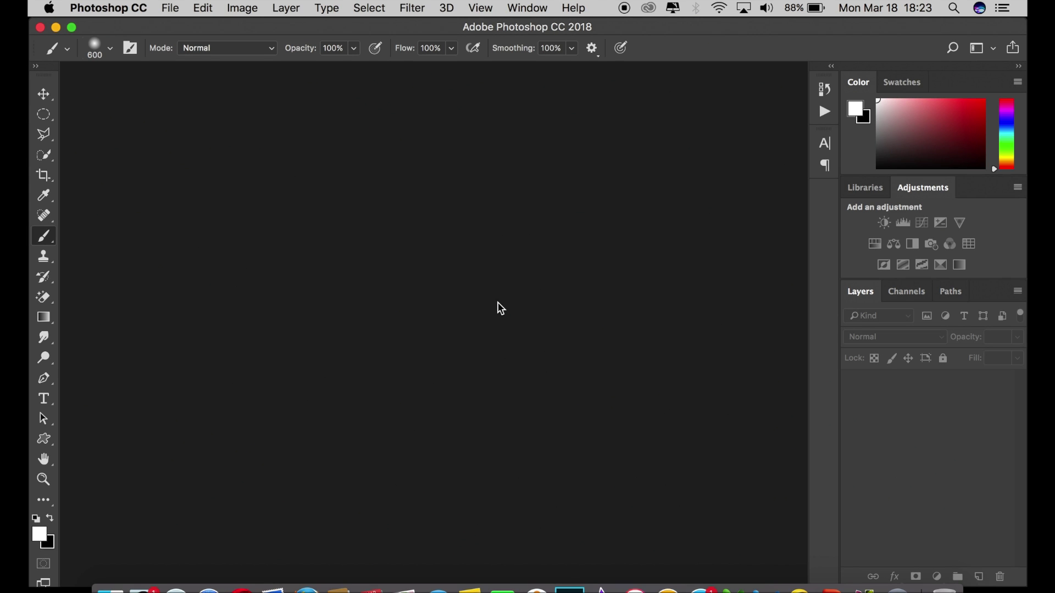
pyautogui.click(43, 96)
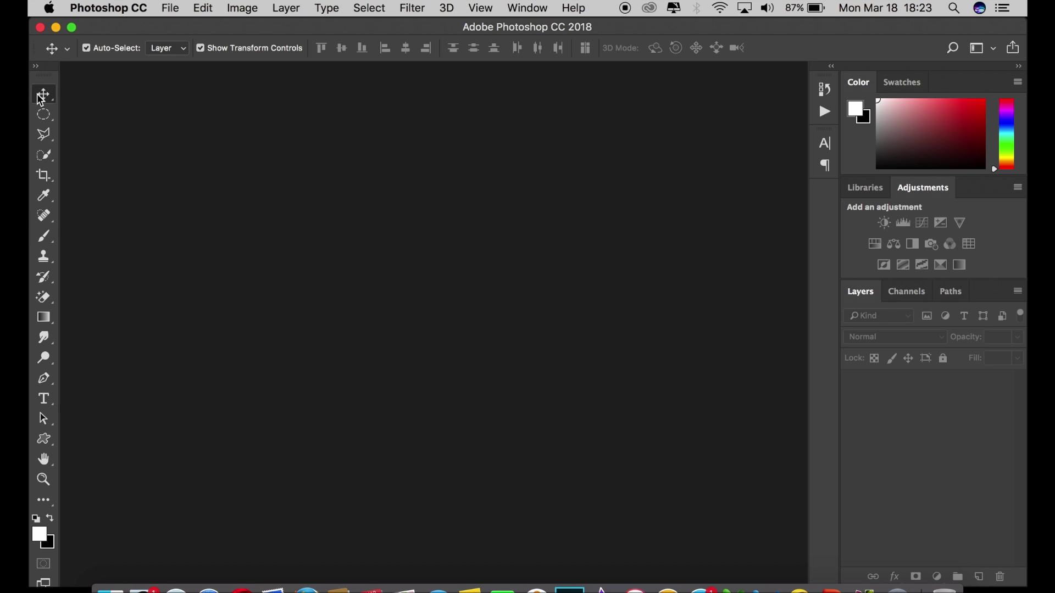
# Open IMG_4408.jpg from the Desktop through File > Open.
pyautogui.click(175, 9)
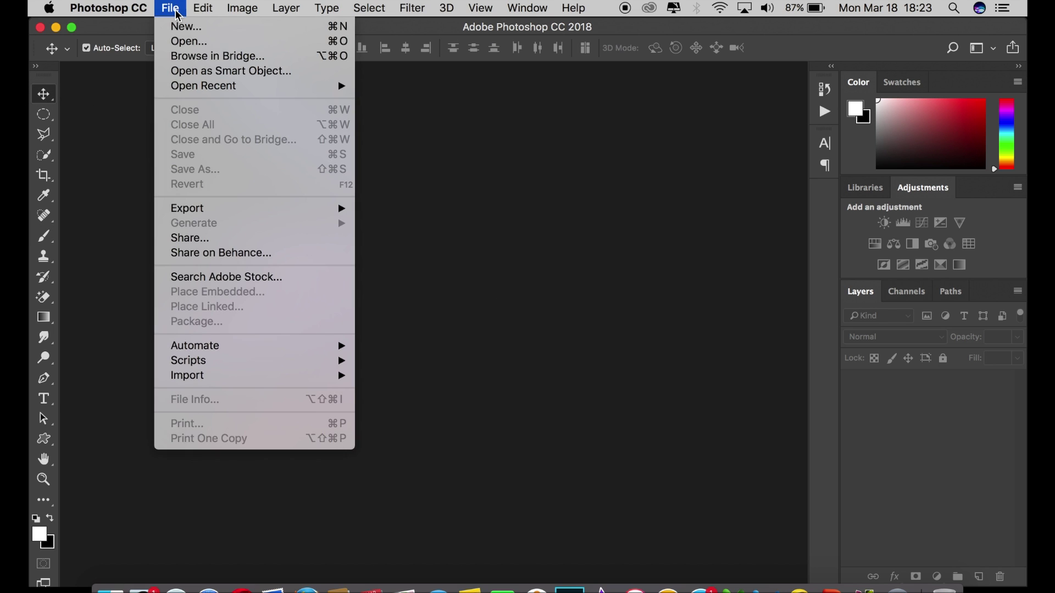
pyautogui.click(185, 42)
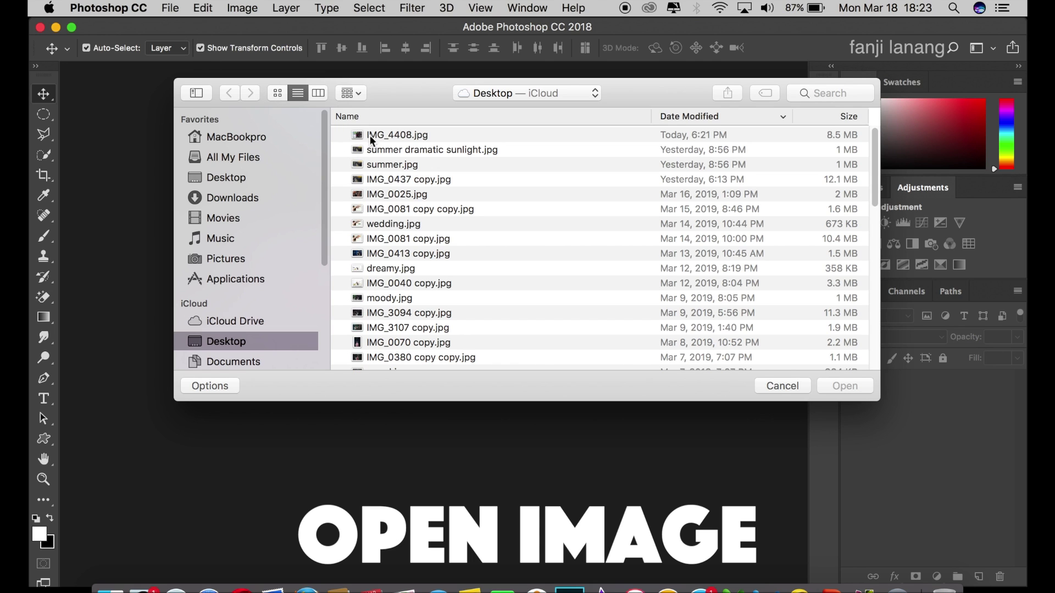
pyautogui.click(369, 135)
pyautogui.click(846, 387)
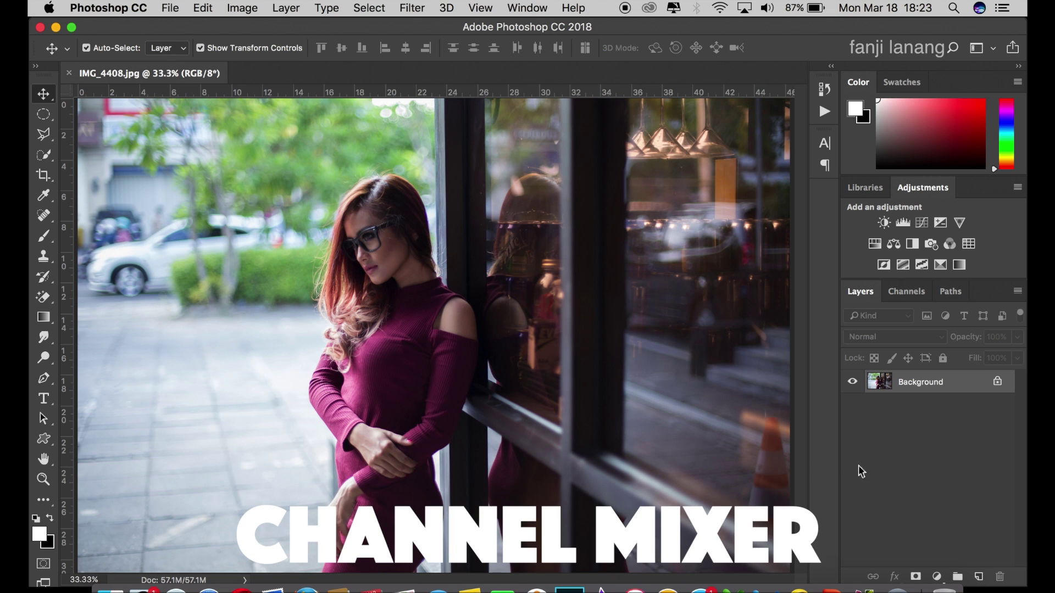
# Add a Channel Mixer layer whose Blue output uses Green 100 and Blue 0.
pyautogui.click(938, 577)
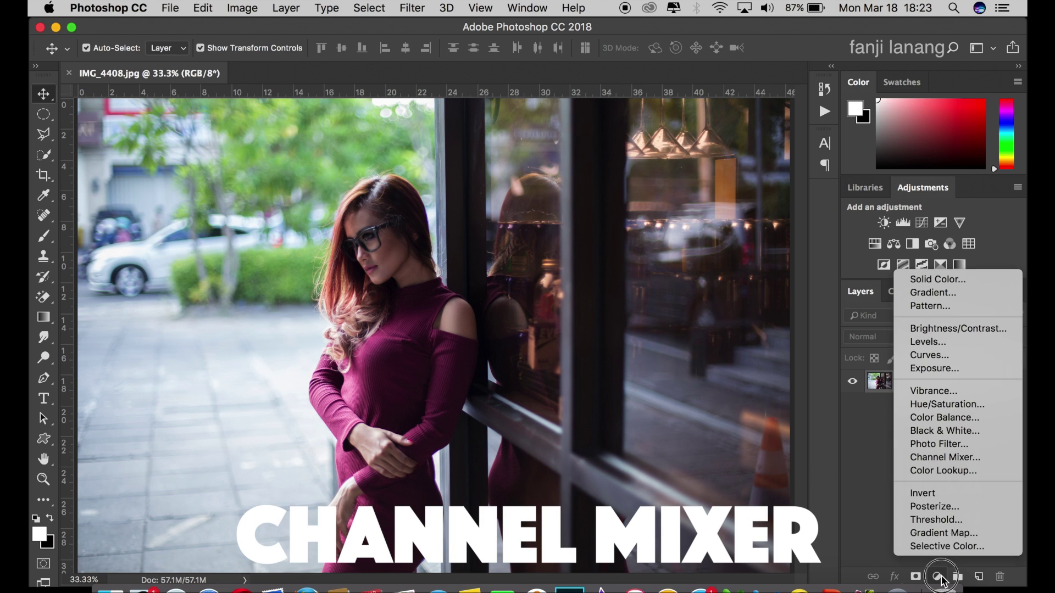
pyautogui.click(960, 461)
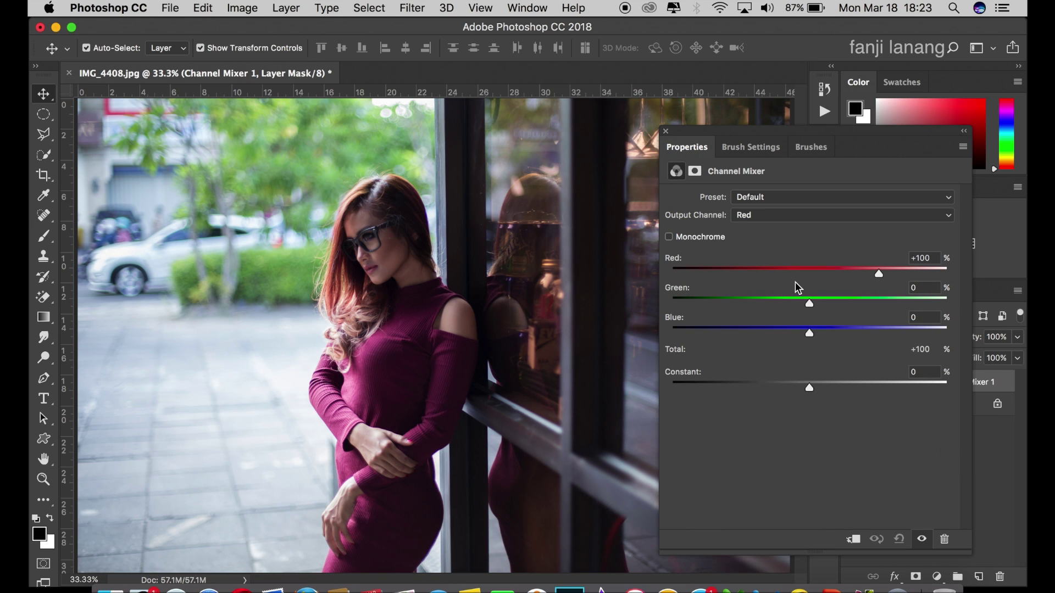
pyautogui.click(819, 215)
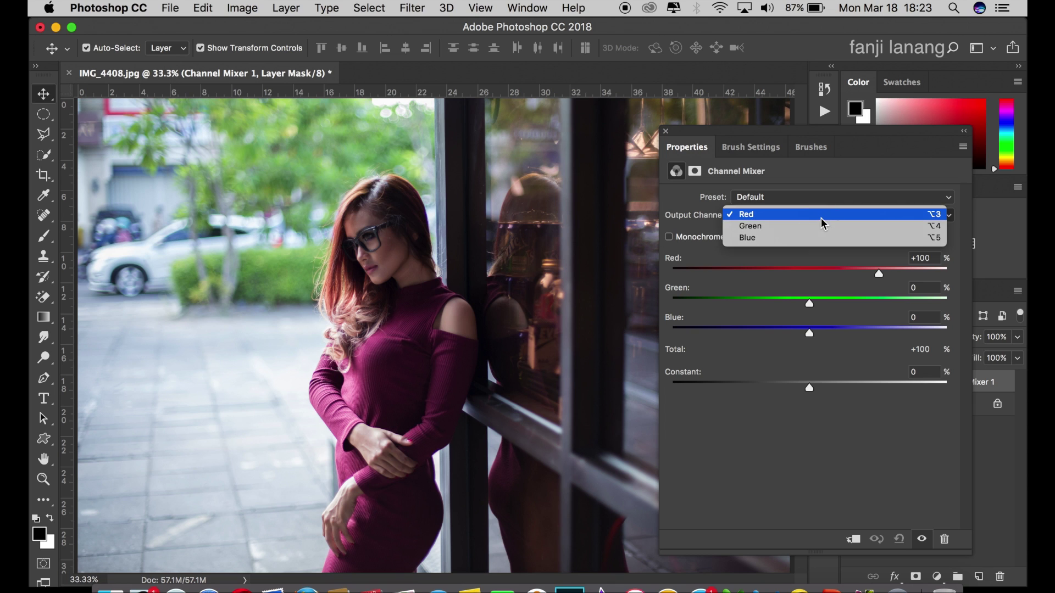
pyautogui.click(817, 225)
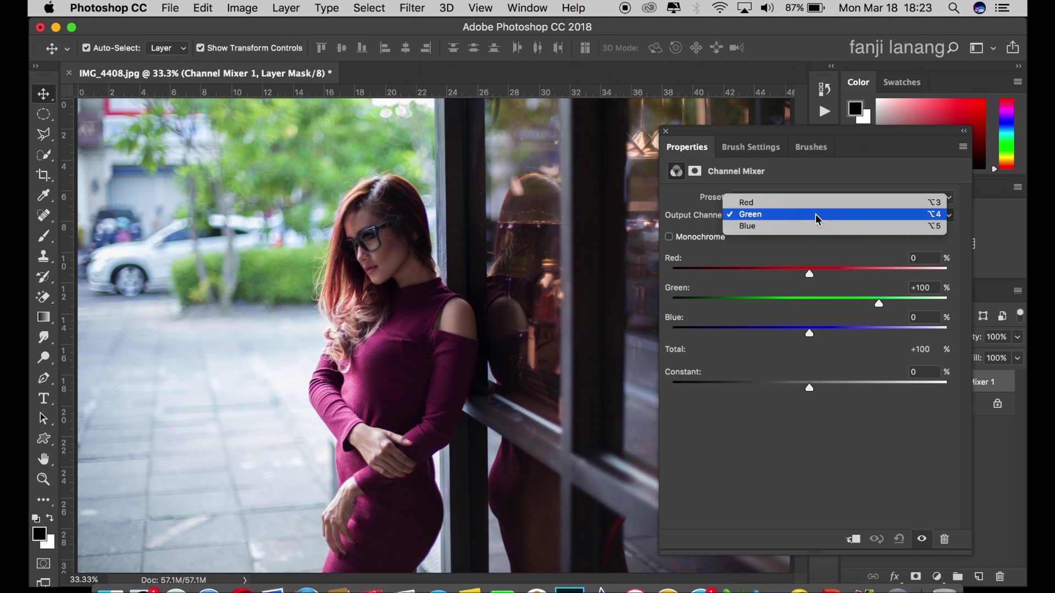
pyautogui.click(824, 226)
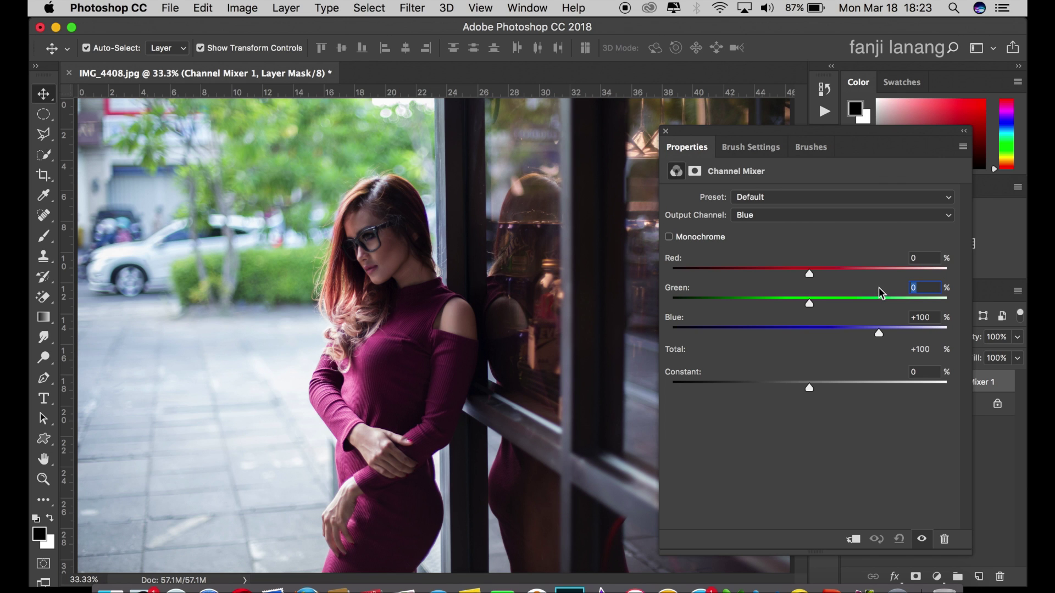
pyautogui.write('100')
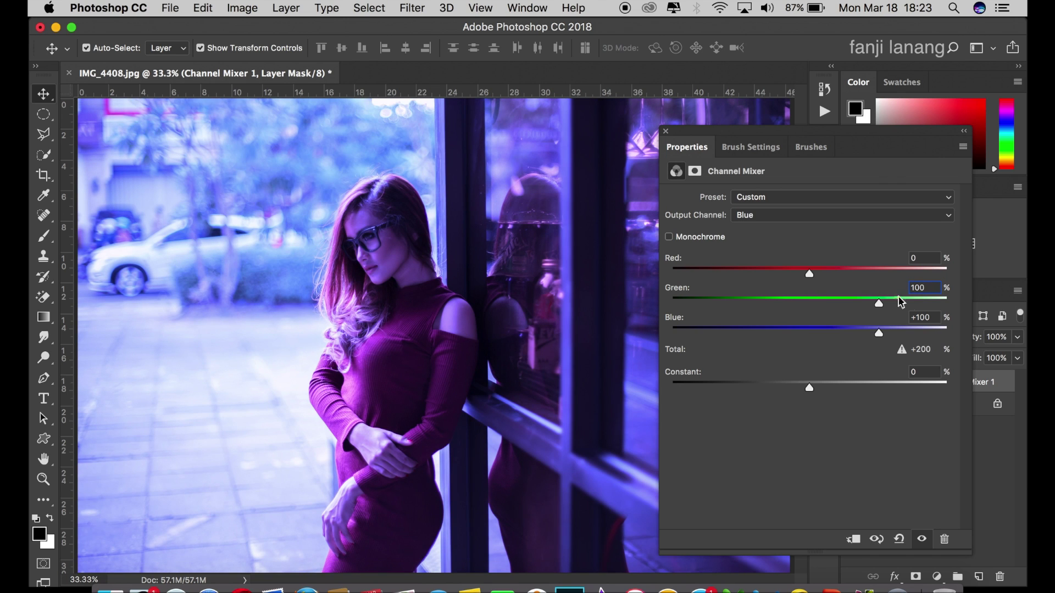
pyautogui.press('Tab')
pyautogui.write('0')
pyautogui.click(666, 133)
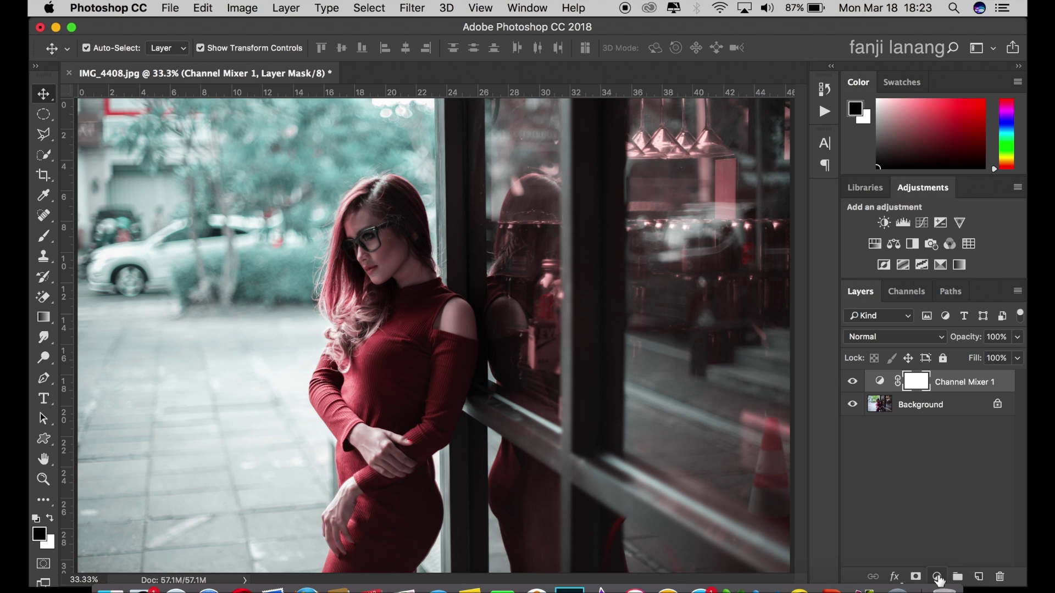
# Add a reversed, radial Gradient fill layer using the Neutral Density preset.
pyautogui.click(937, 577)
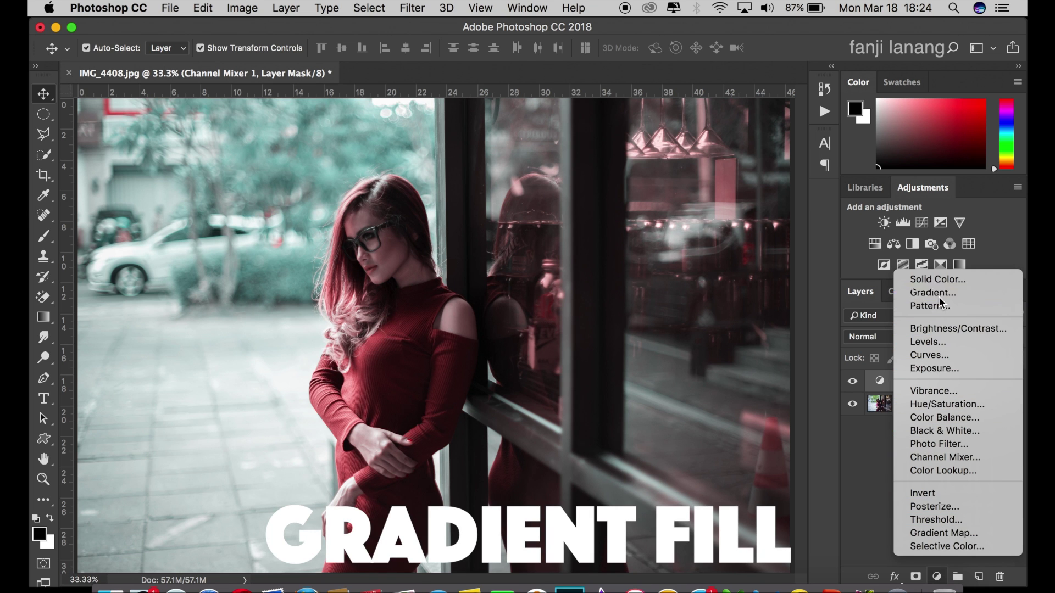
pyautogui.click(932, 292)
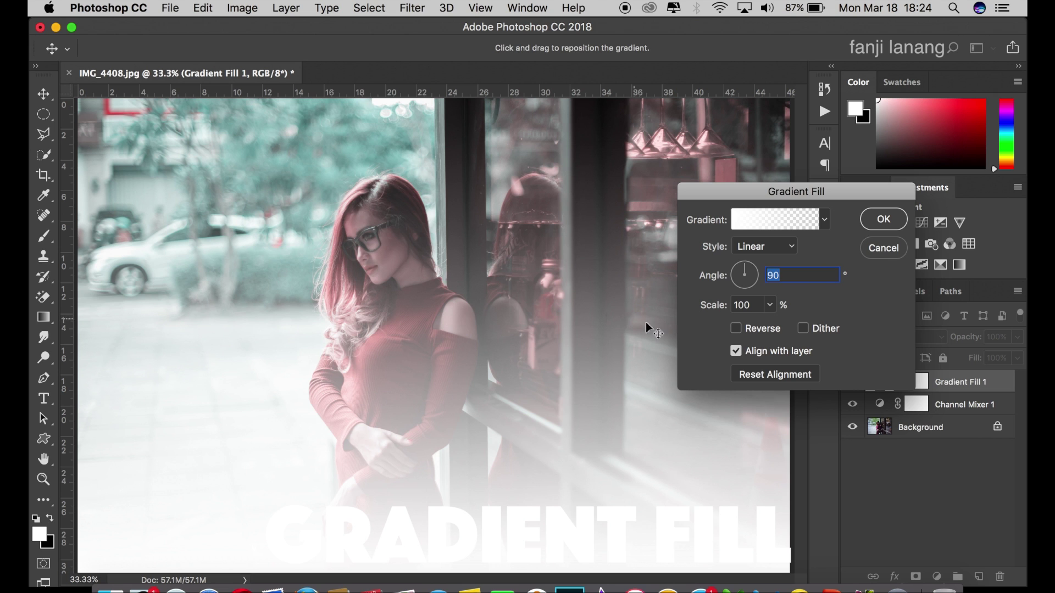
pyautogui.click(740, 328)
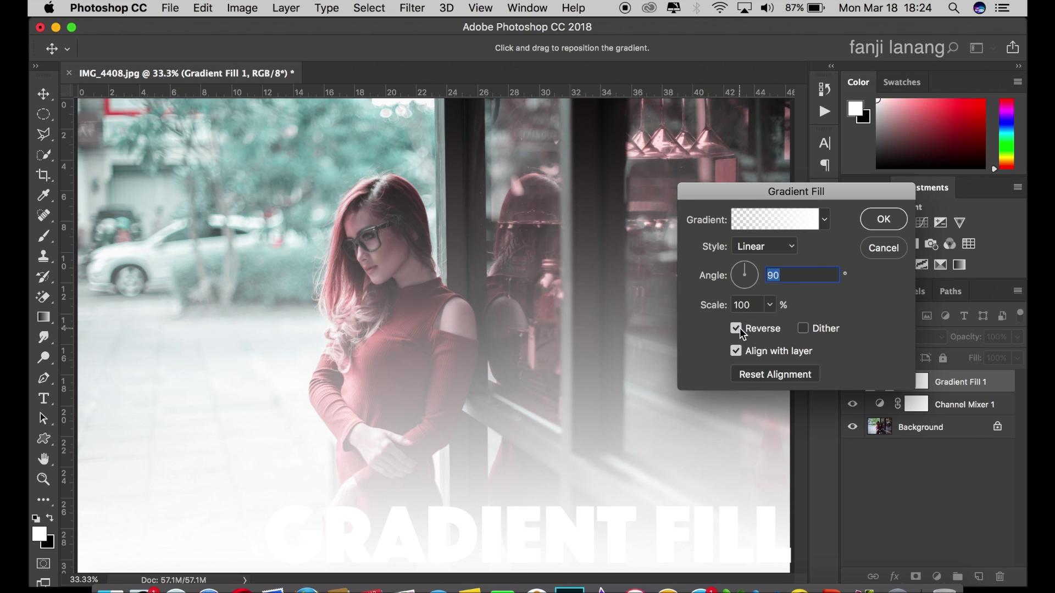
pyautogui.click(781, 253)
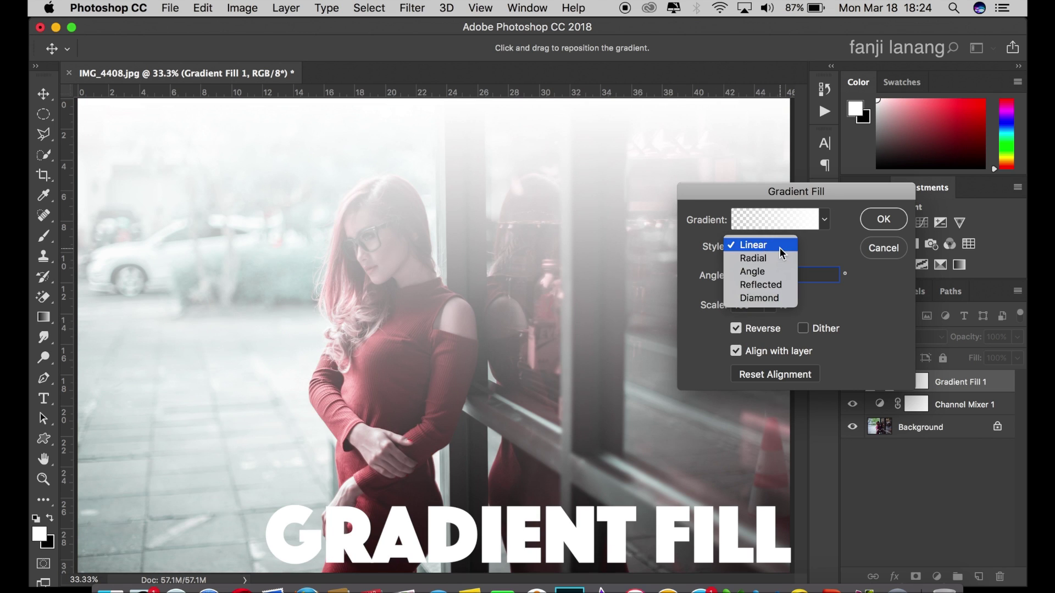
pyautogui.click(779, 256)
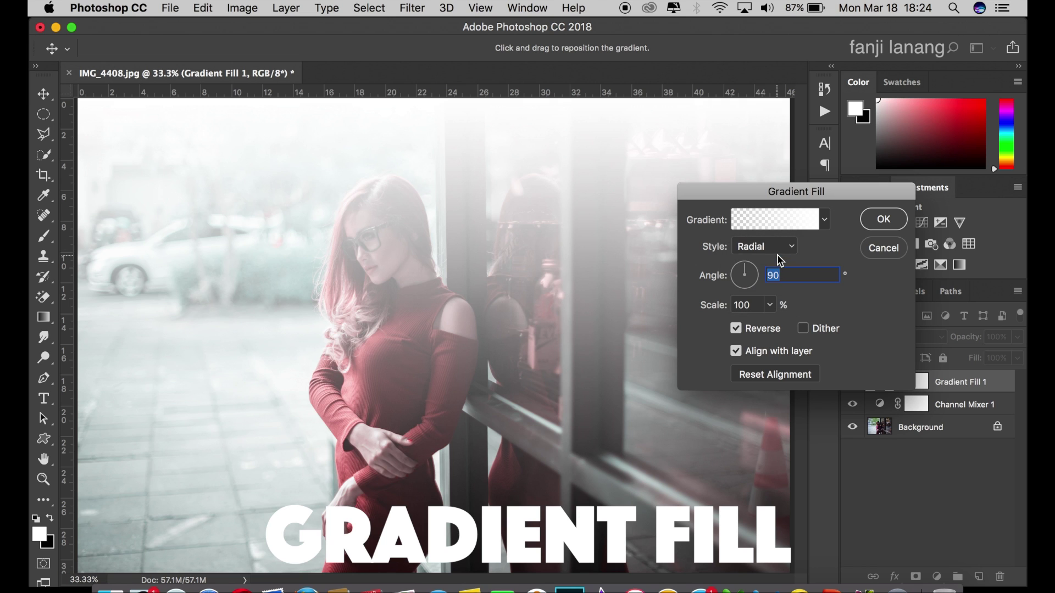
pyautogui.click(767, 219)
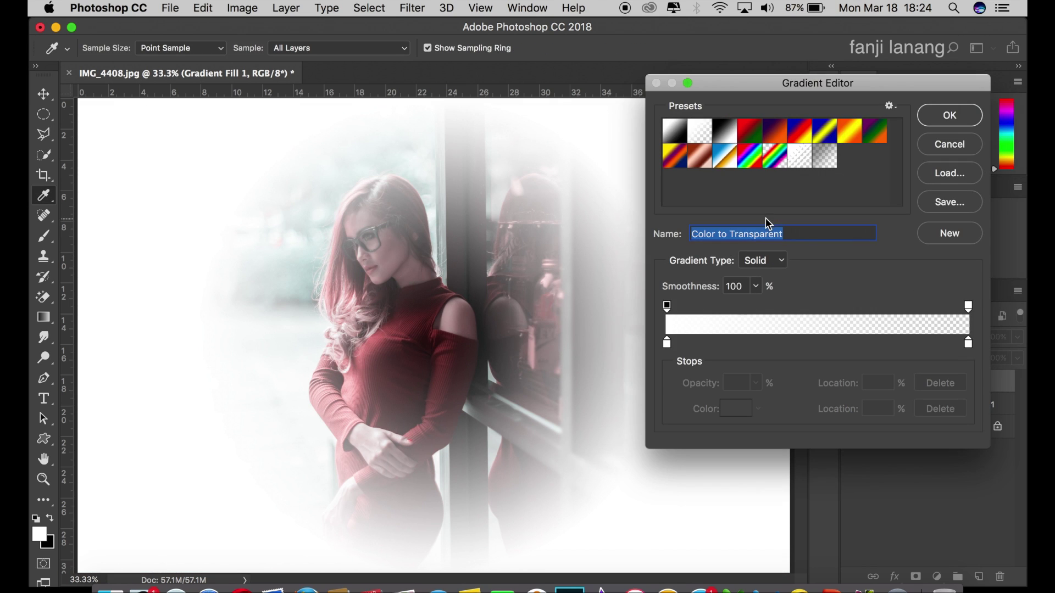
pyautogui.click(821, 159)
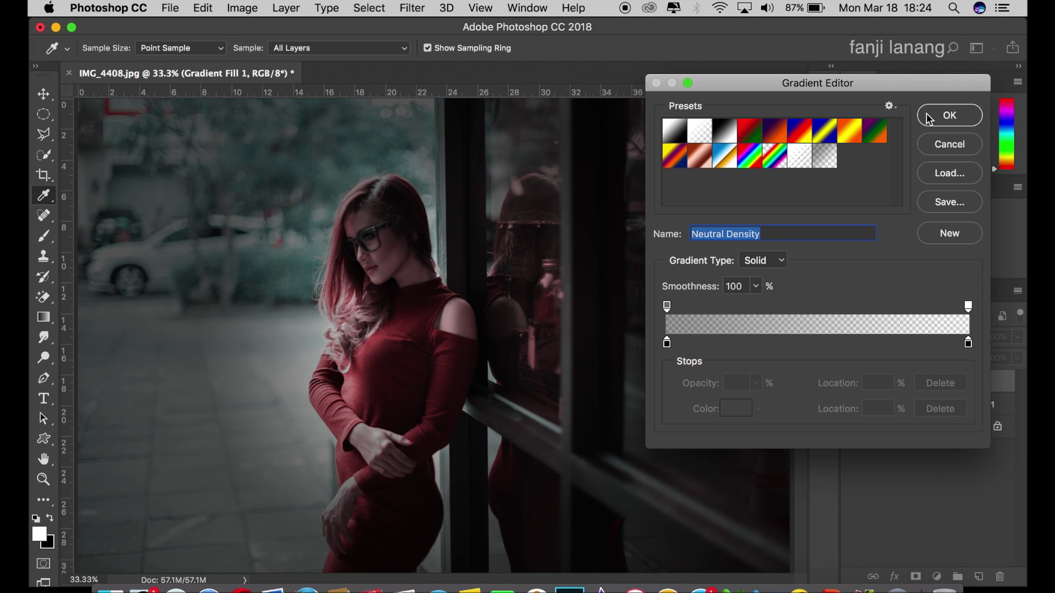
pyautogui.click(941, 114)
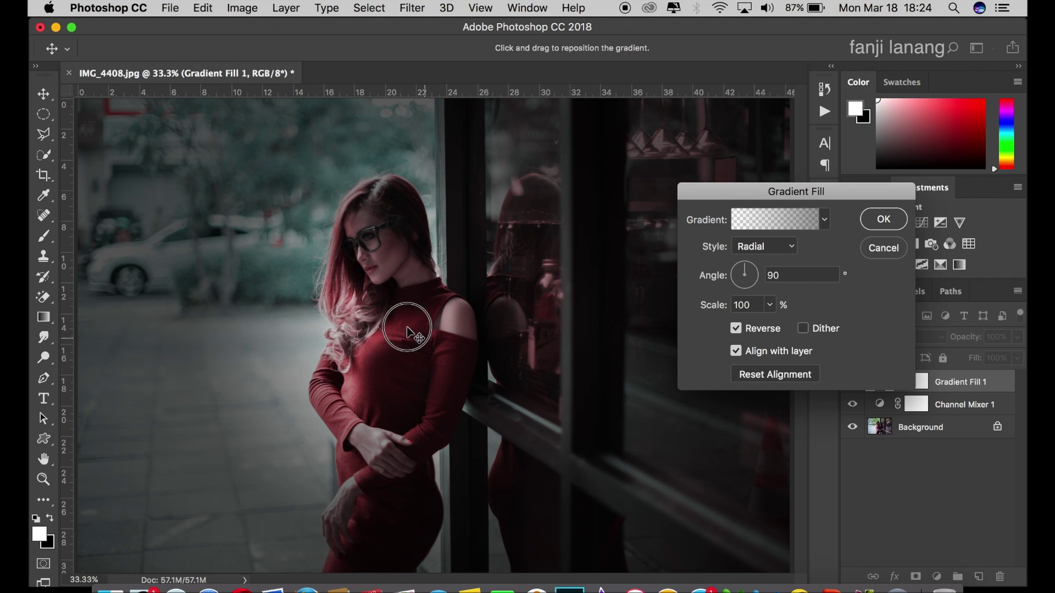
# Centre the gradient near her face, angle it about 38.66°, scale 199%, and commit.
pyautogui.moveTo(426, 344); pyautogui.dragTo(404, 330)
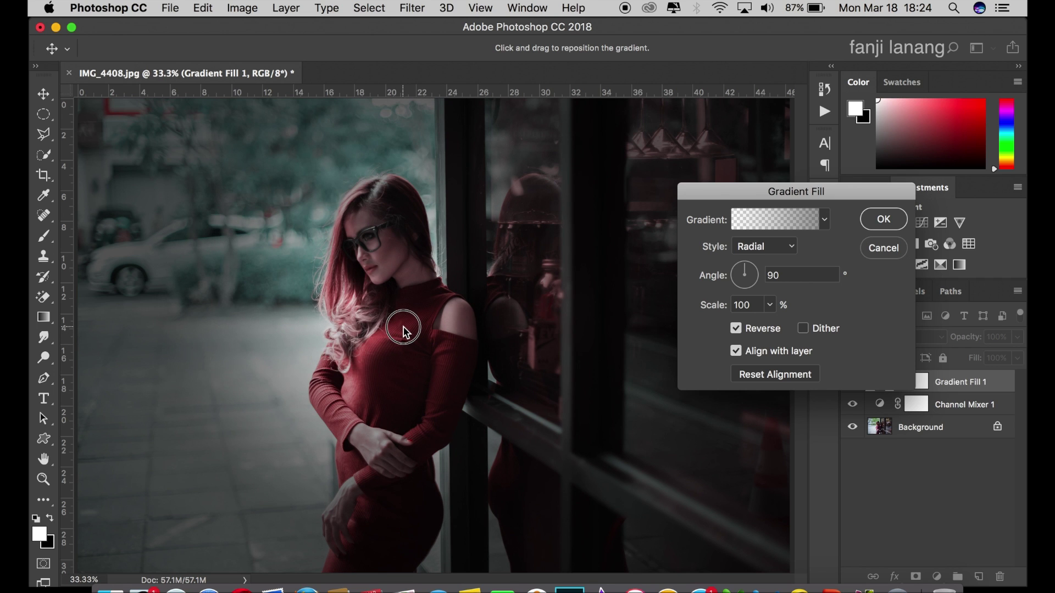
pyautogui.moveTo(743, 270); pyautogui.dragTo(756, 266)
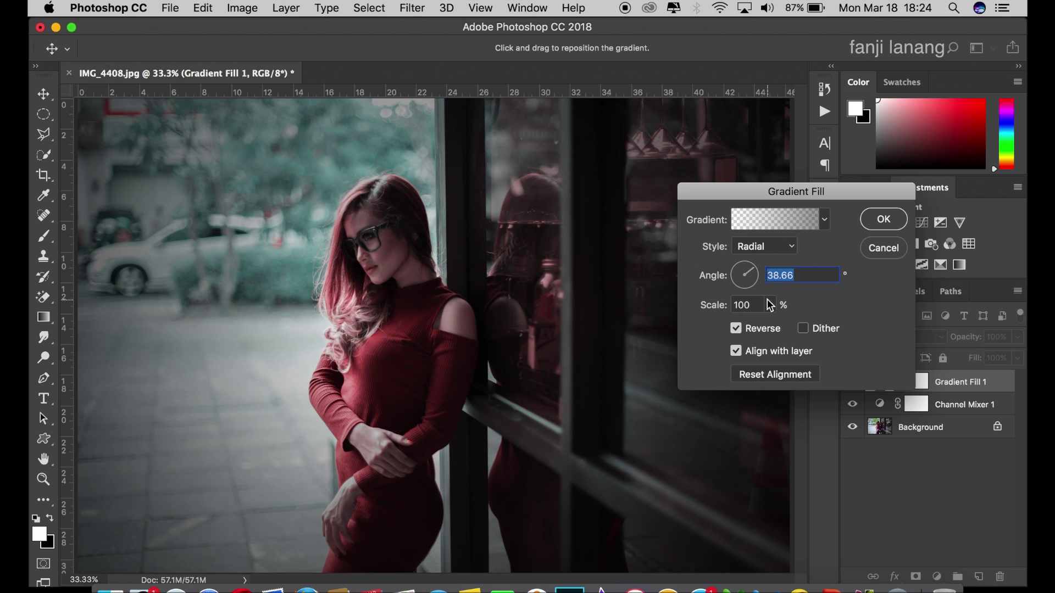
pyautogui.click(770, 305)
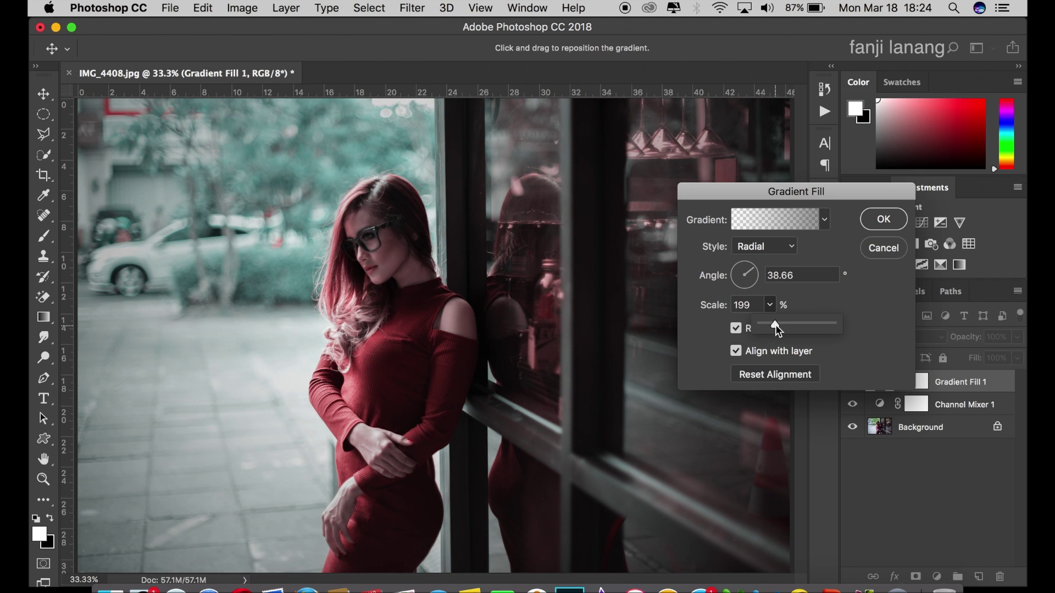
pyautogui.click(878, 221)
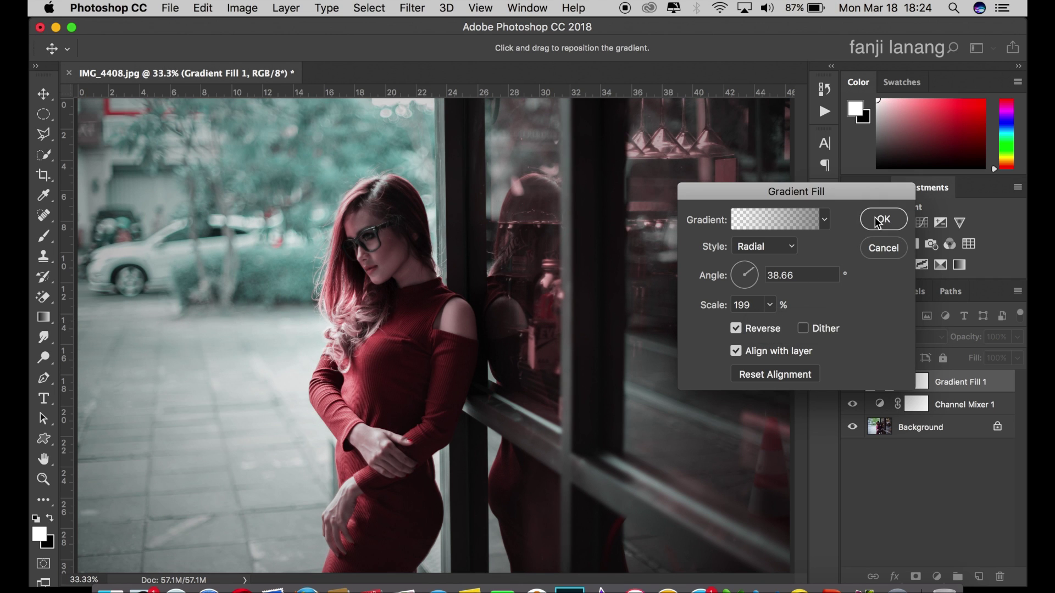
pyautogui.click(881, 219)
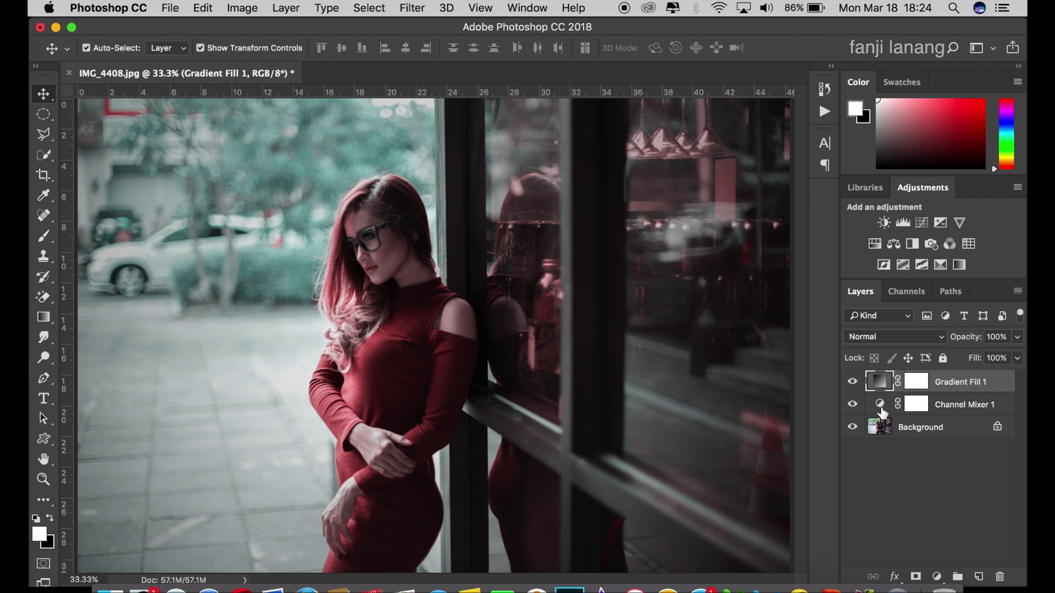
# Compare the gradient fill hidden and shown, then add a Hue/Saturation adjustment layer.
pyautogui.click(852, 382)
pyautogui.click(853, 382)
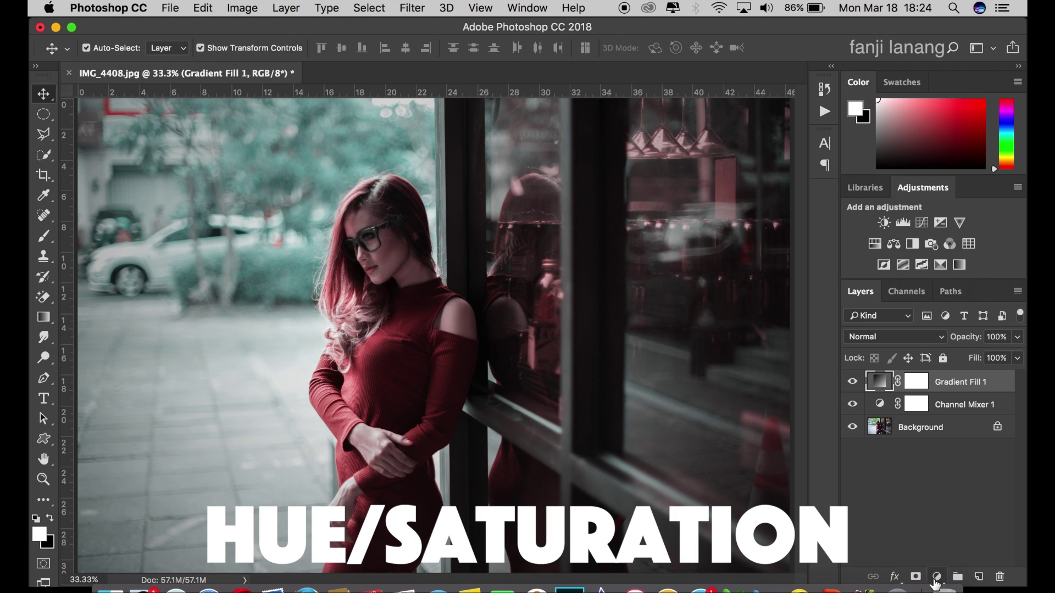
pyautogui.click(936, 577)
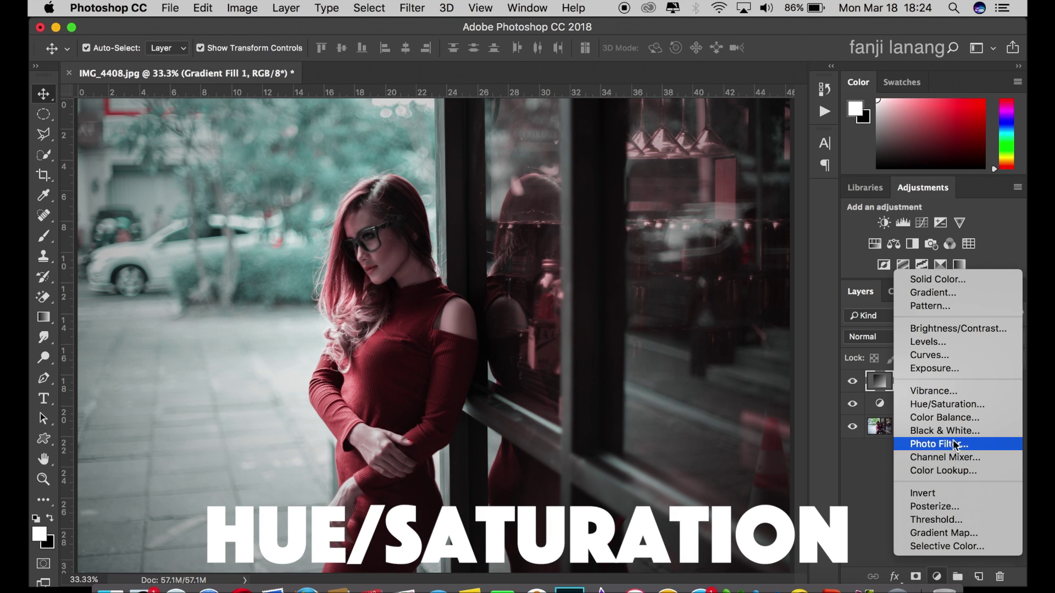
pyautogui.click(939, 409)
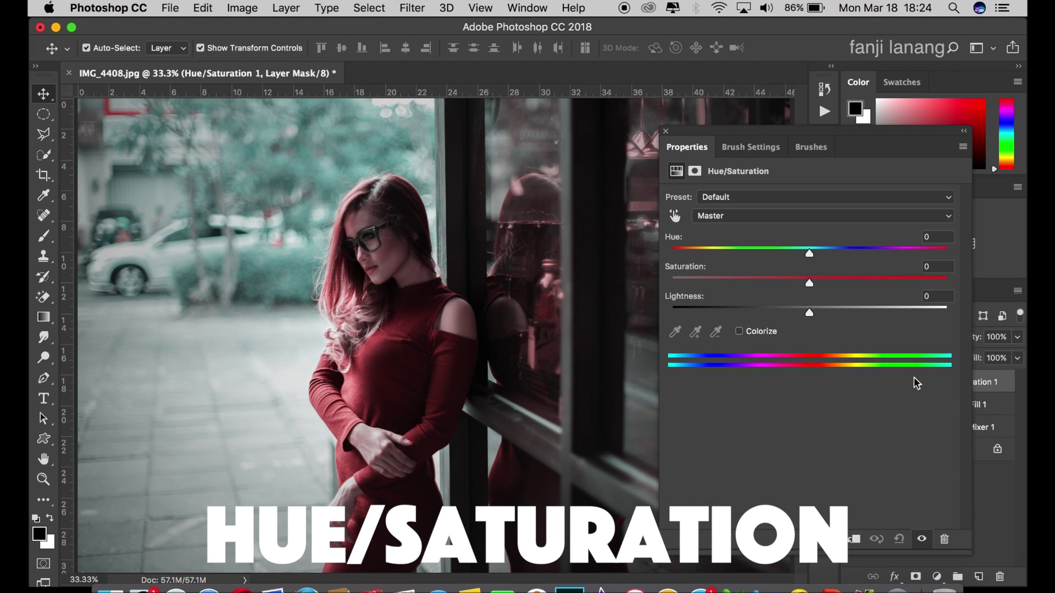
# Shift the Reds range to Hue +16 and Saturation +40.
pyautogui.click(770, 216)
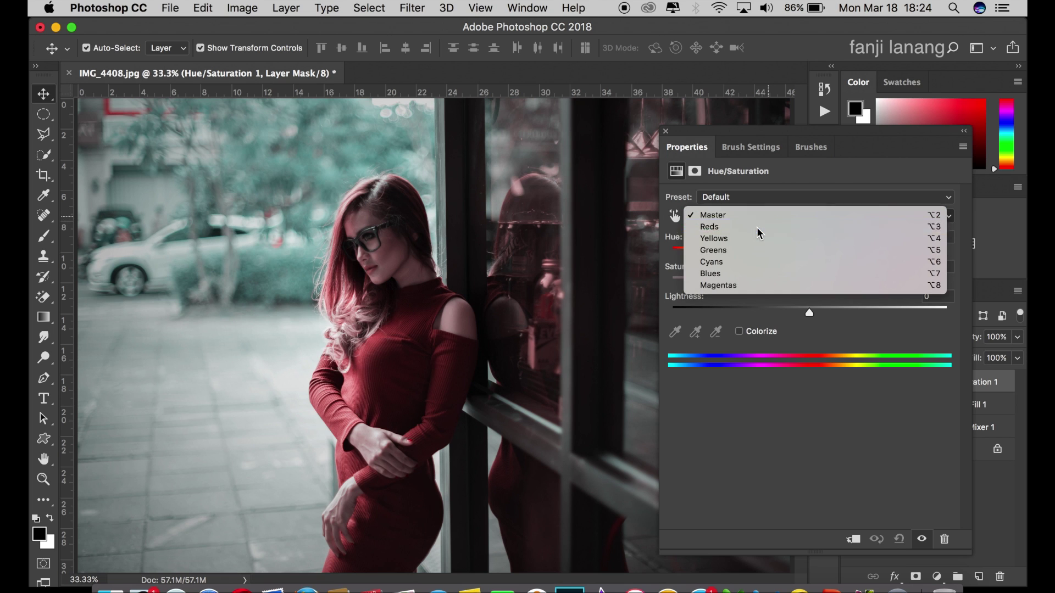
pyautogui.click(756, 227)
pyautogui.click(818, 250)
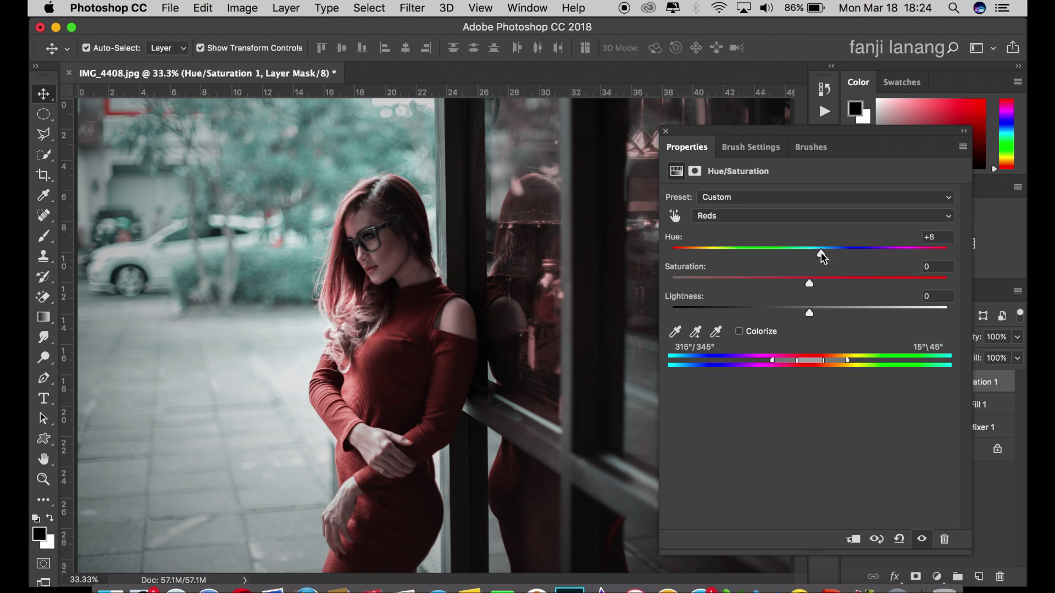
pyautogui.click(828, 283)
pyautogui.moveTo(827, 284); pyautogui.dragTo(867, 296)
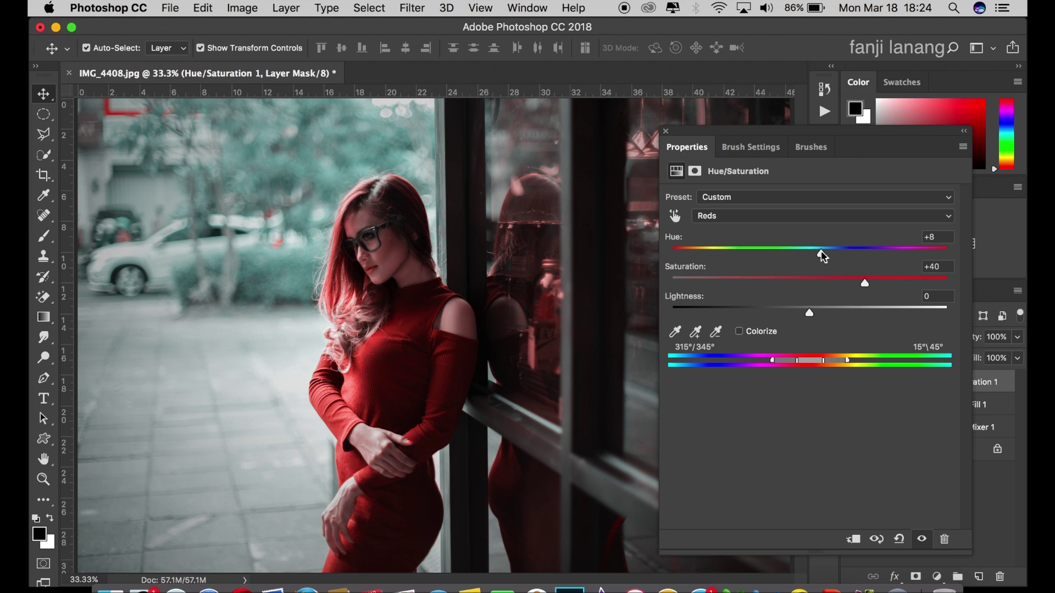
pyautogui.moveTo(817, 252); pyautogui.dragTo(831, 252)
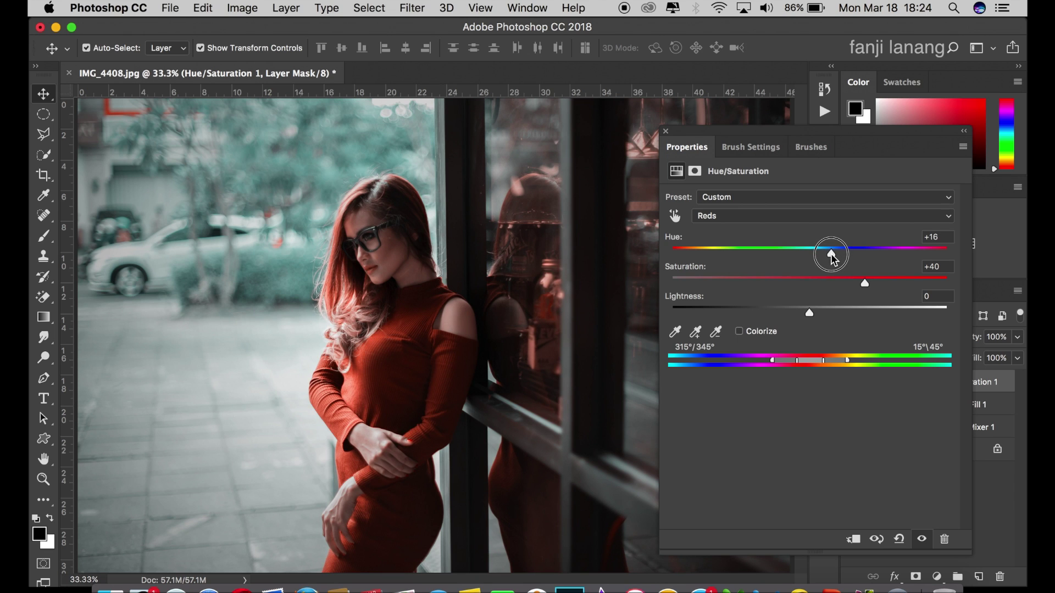
pyautogui.moveTo(831, 252); pyautogui.dragTo(834, 257)
# Switch to the Cyans range, rework its saturation and darken Lightness to -27.
pyautogui.click(759, 215)
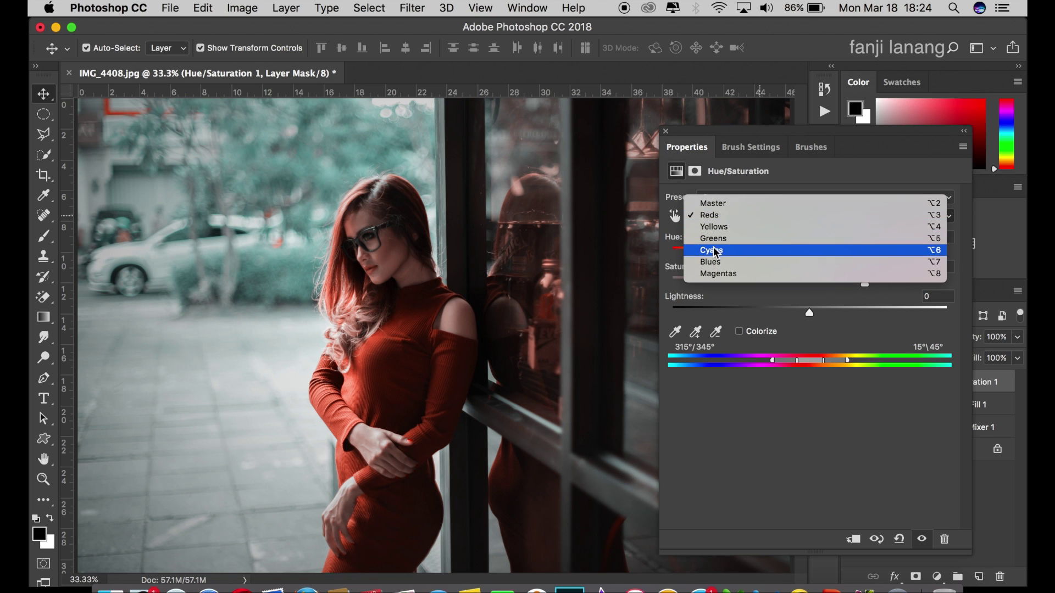
pyautogui.click(739, 253)
pyautogui.click(738, 252)
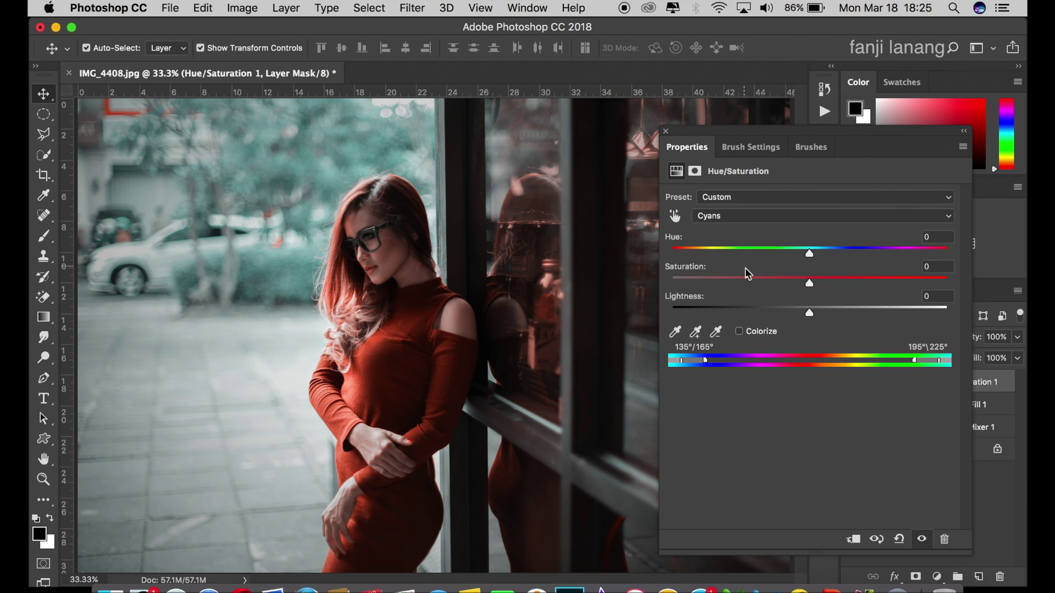
pyautogui.moveTo(746, 278)
pyautogui.mouseDown()
pyautogui.moveTo(657, 282)
pyautogui.moveTo(761, 304)
pyautogui.mouseUp()
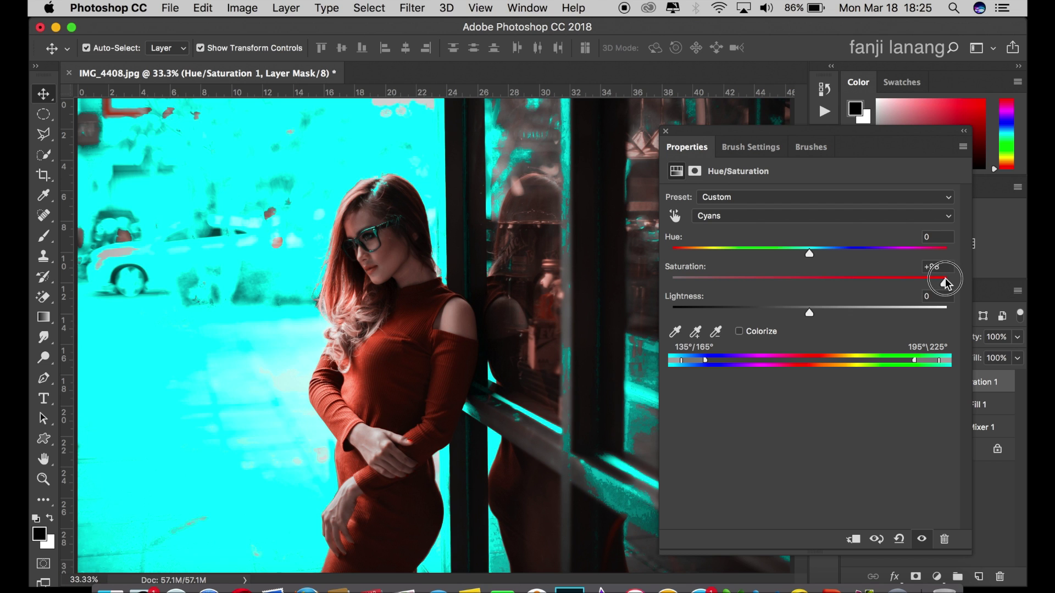
pyautogui.moveTo(945, 282)
pyautogui.mouseDown()
pyautogui.moveTo(862, 291)
pyautogui.moveTo(885, 291)
pyautogui.moveTo(854, 308)
pyautogui.mouseUp()
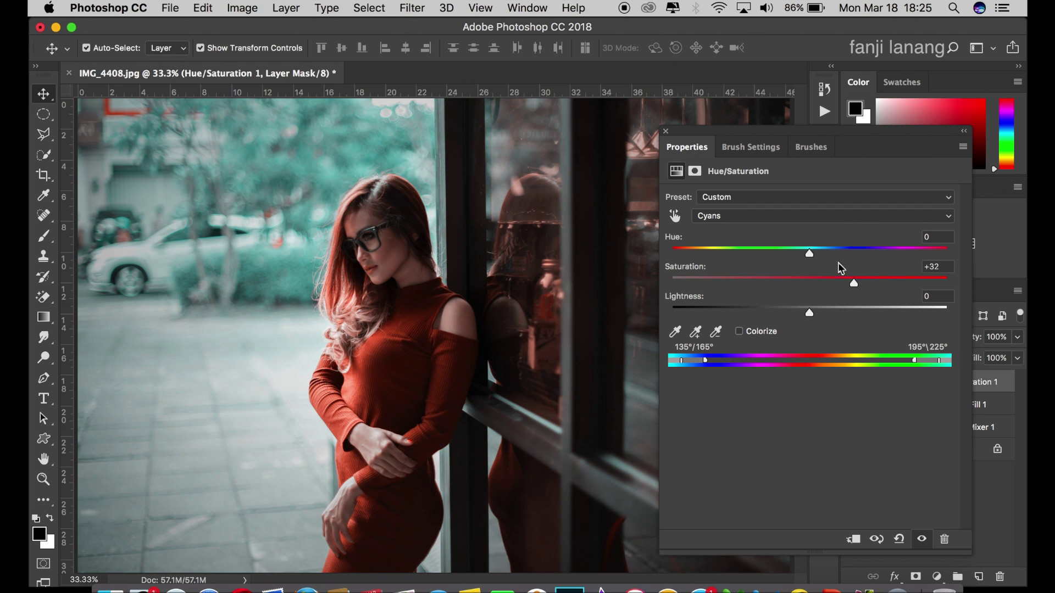
pyautogui.click(784, 310)
pyautogui.moveTo(782, 306); pyautogui.dragTo(776, 306)
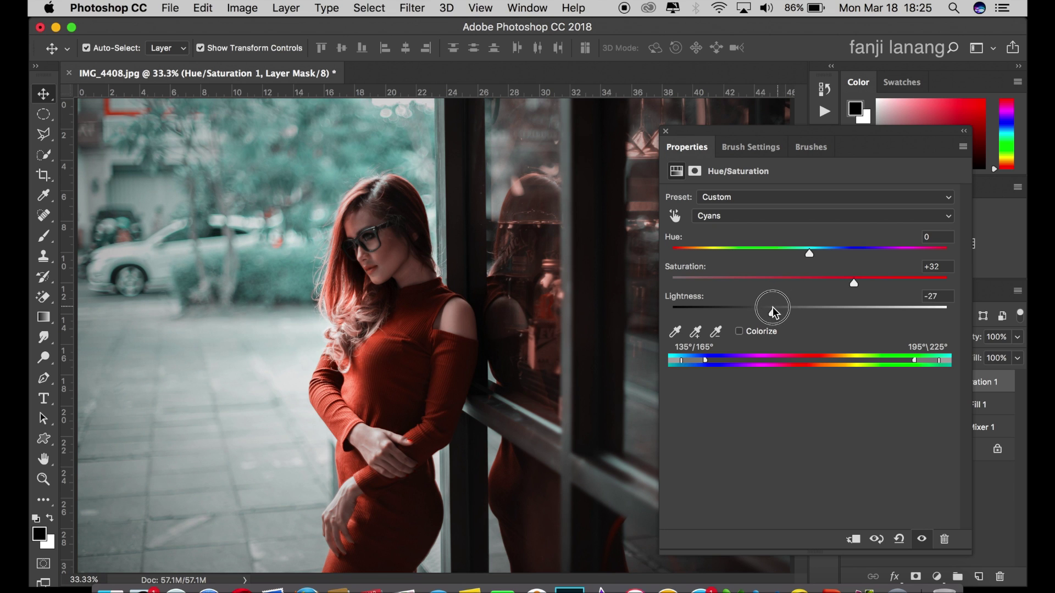
# Settle the Cyans at Hue +5 and Saturation +32, then close the settings panel.
pyautogui.moveTo(809, 253); pyautogui.dragTo(779, 254)
pyautogui.click(865, 279)
pyautogui.moveTo(865, 282); pyautogui.dragTo(856, 295)
pyautogui.moveTo(780, 253); pyautogui.dragTo(787, 256)
pyautogui.click(809, 253)
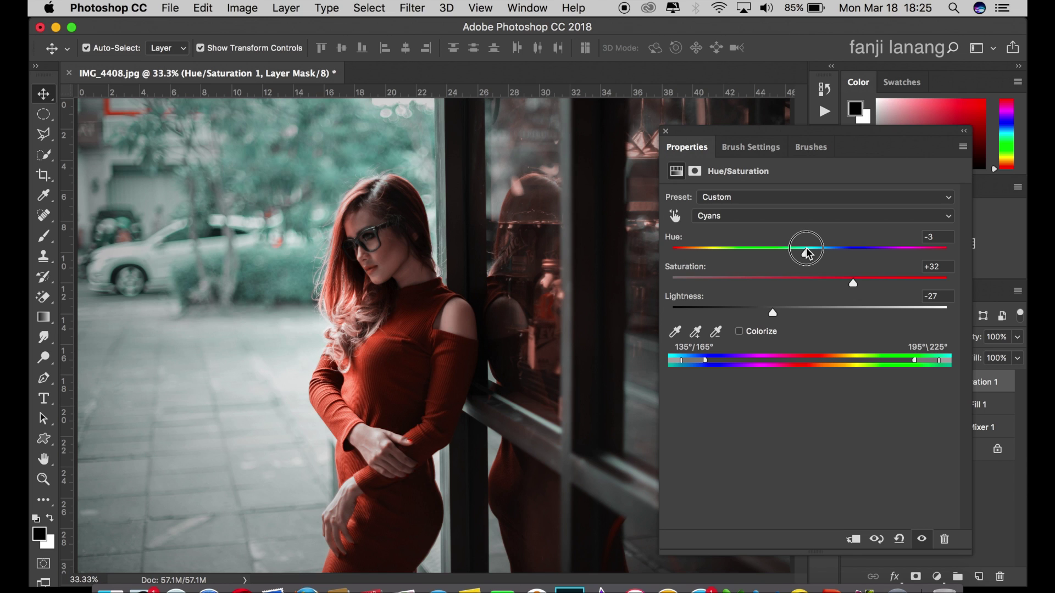
pyautogui.moveTo(808, 254); pyautogui.dragTo(819, 262)
pyautogui.click(664, 131)
# Compare Hue/Saturation 1 hidden and shown, then add a Selective Color layer.
pyautogui.click(879, 404)
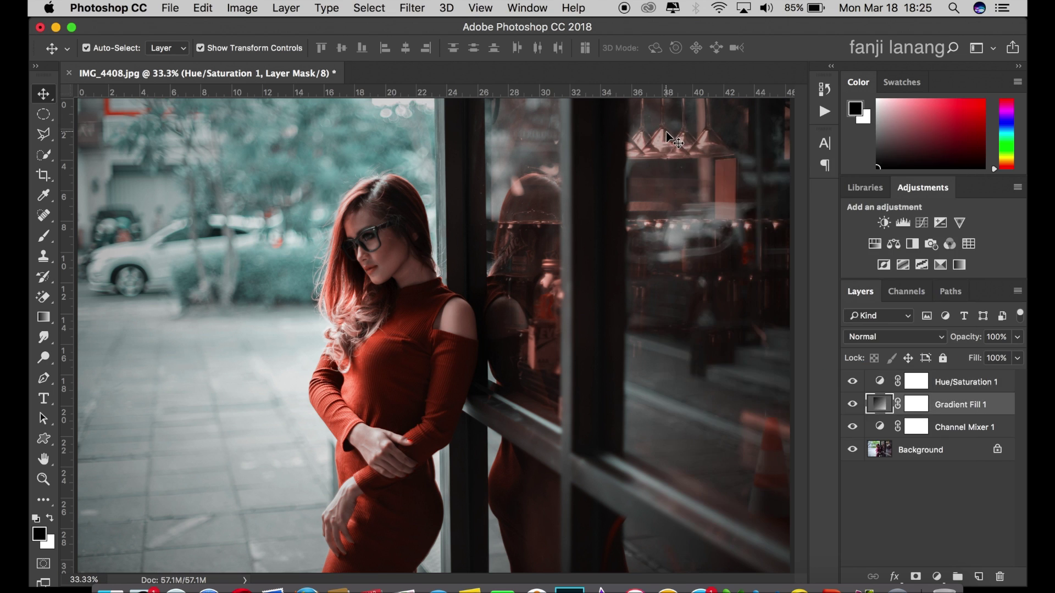
pyautogui.click(954, 386)
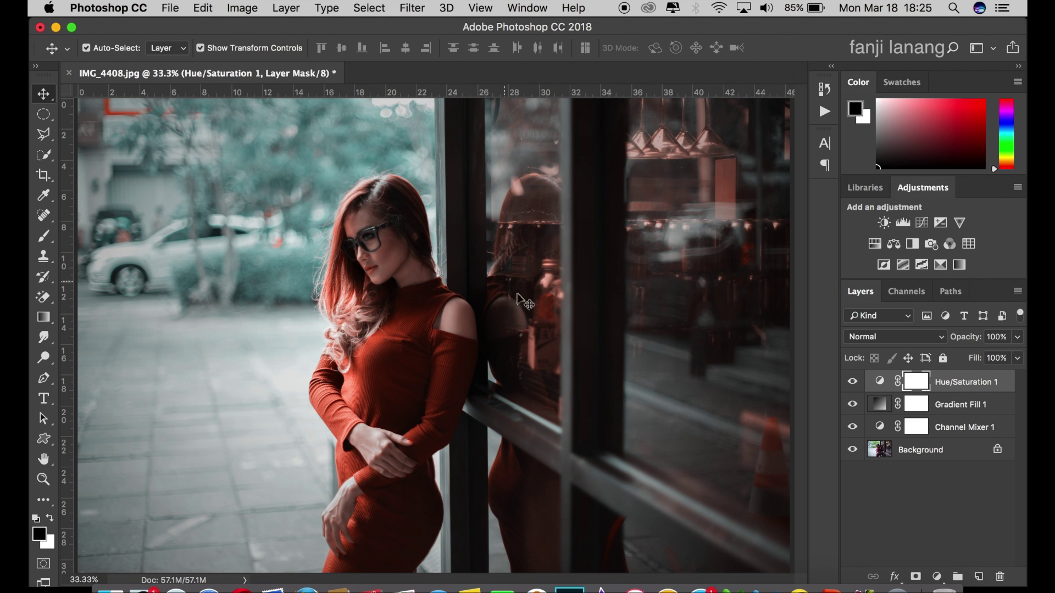
pyautogui.click(852, 381)
pyautogui.click(854, 382)
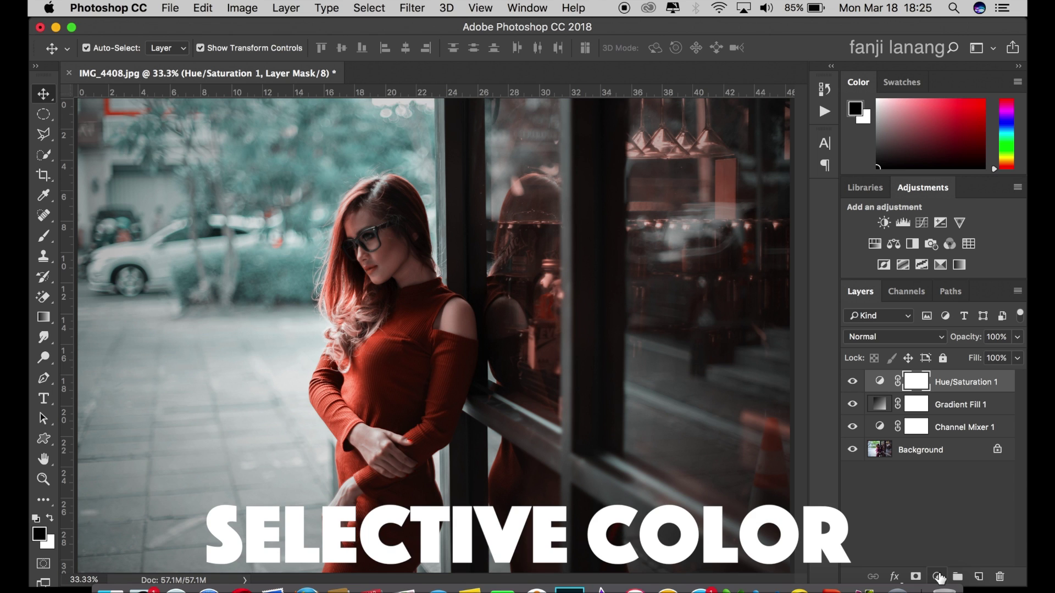
pyautogui.click(939, 577)
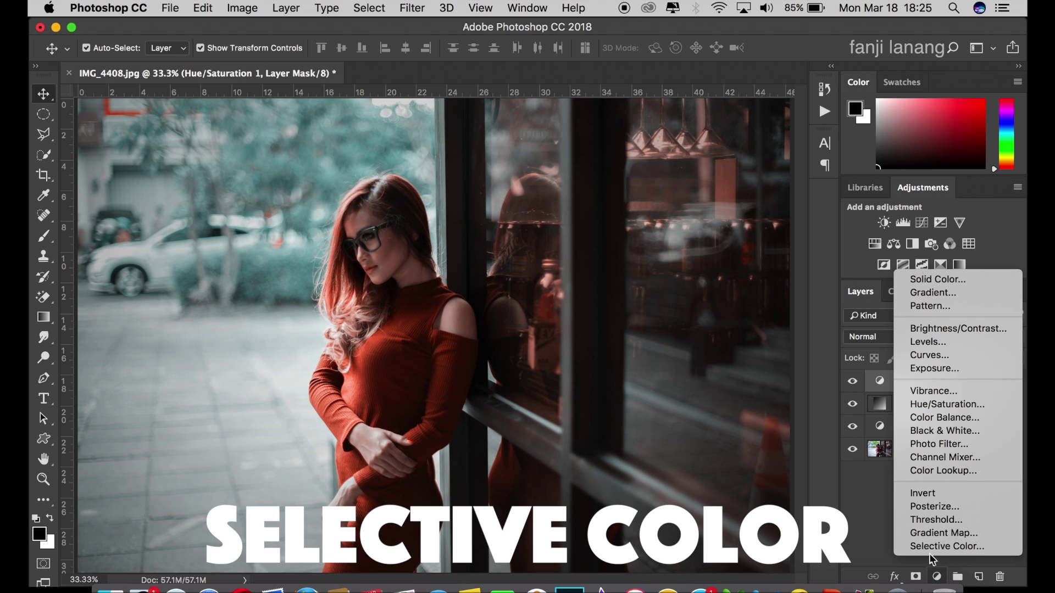
pyautogui.click(943, 546)
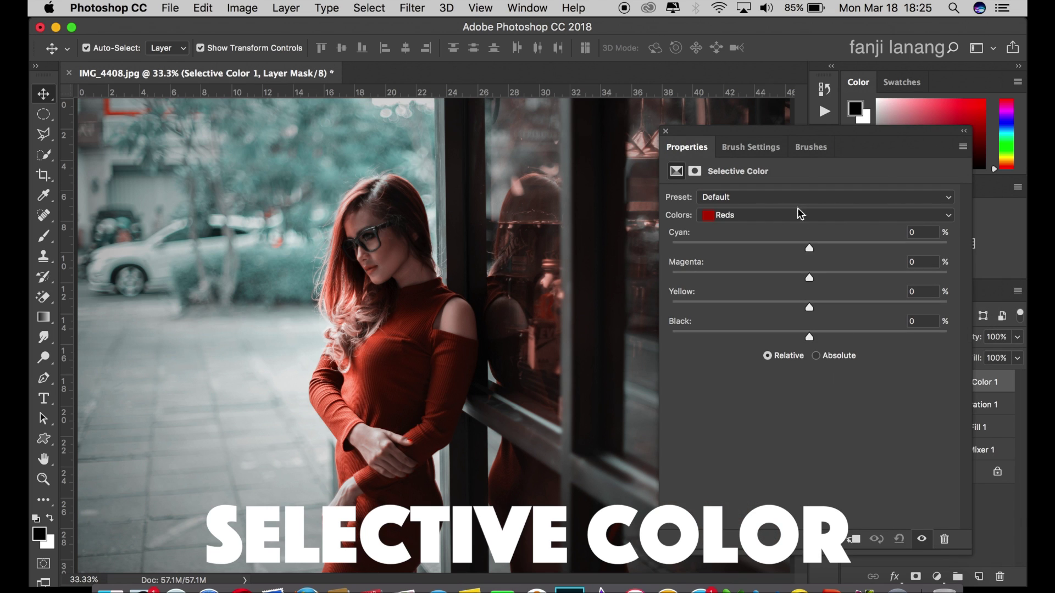
# Set the Reds to Cyan -63, Magenta -5, Yellow +16 and Black +10.
pyautogui.moveTo(803, 245); pyautogui.dragTo(664, 263)
pyautogui.moveTo(663, 260)
pyautogui.mouseDown()
pyautogui.moveTo(733, 274)
pyautogui.moveTo(724, 281)
pyautogui.mouseUp()
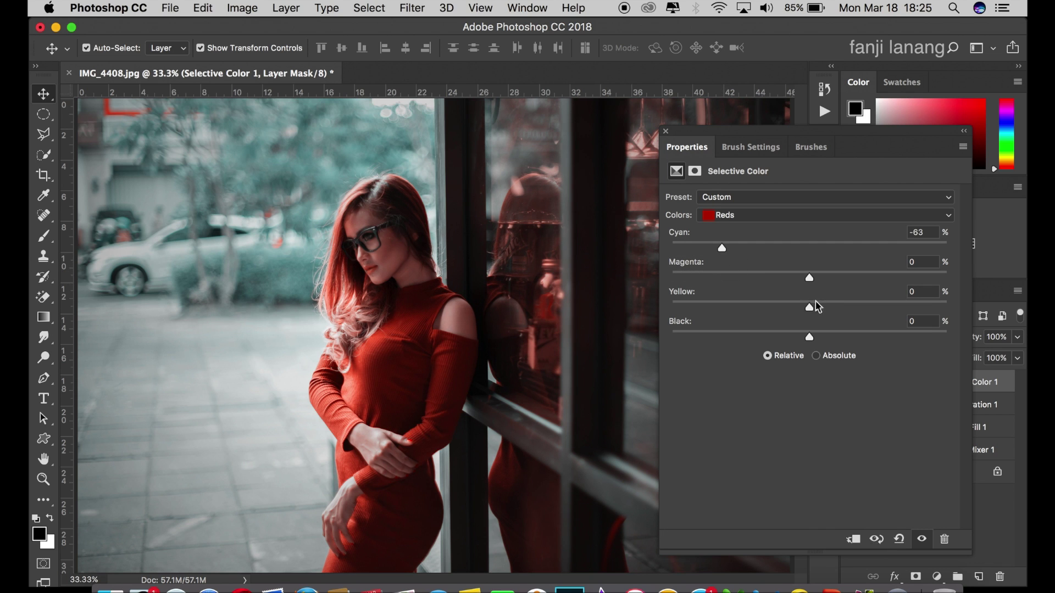
pyautogui.click(836, 307)
pyautogui.moveTo(835, 308); pyautogui.dragTo(831, 308)
pyautogui.click(828, 334)
pyautogui.moveTo(829, 334); pyautogui.dragTo(824, 338)
pyautogui.moveTo(825, 278)
pyautogui.mouseDown()
pyautogui.moveTo(793, 286)
pyautogui.moveTo(798, 296)
pyautogui.mouseUp()
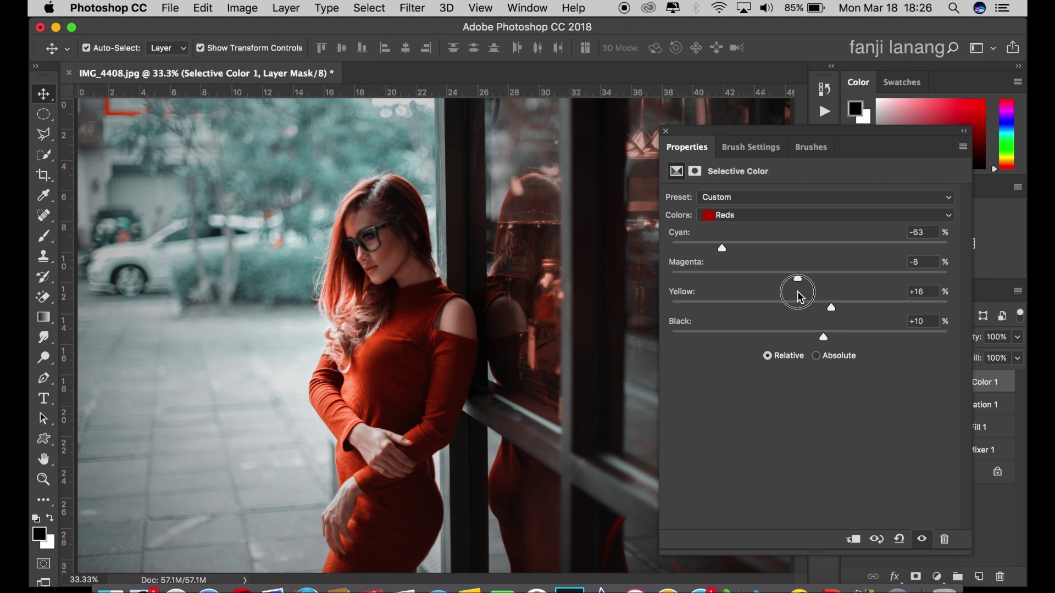
pyautogui.moveTo(798, 297); pyautogui.dragTo(805, 310)
# Tint the Blacks with Magenta +6 and Yellow -5, then close the Selective Color settings.
pyautogui.click(742, 215)
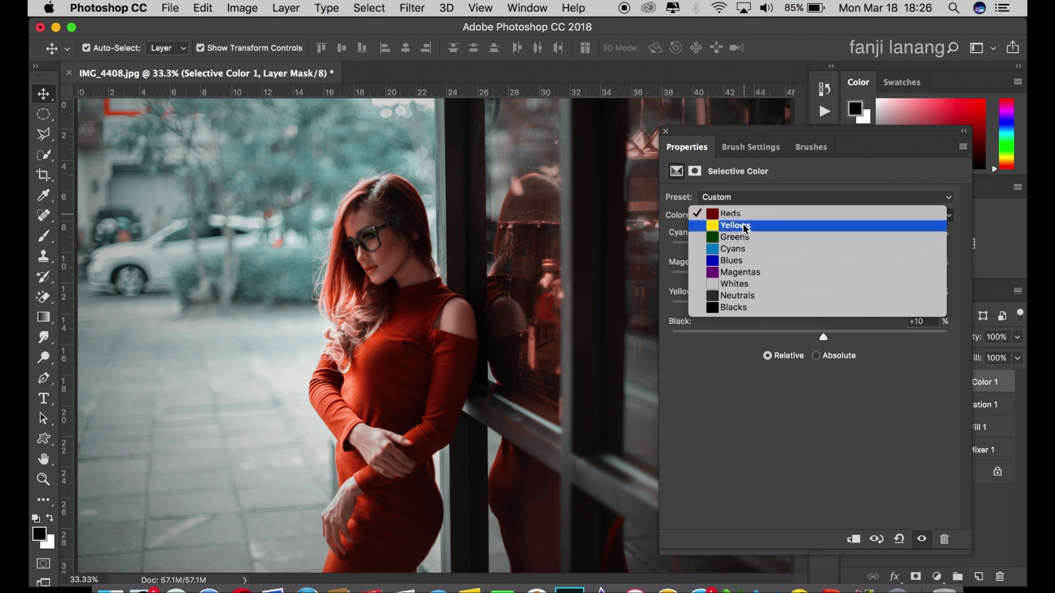
pyautogui.click(749, 306)
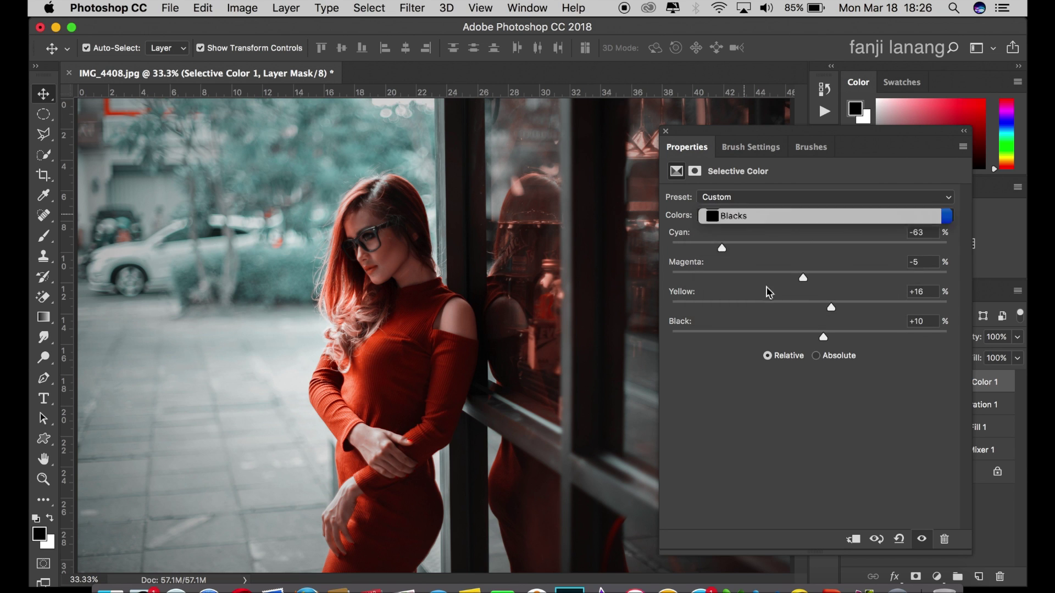
pyautogui.click(802, 306)
pyautogui.moveTo(802, 308); pyautogui.dragTo(815, 283)
pyautogui.click(819, 278)
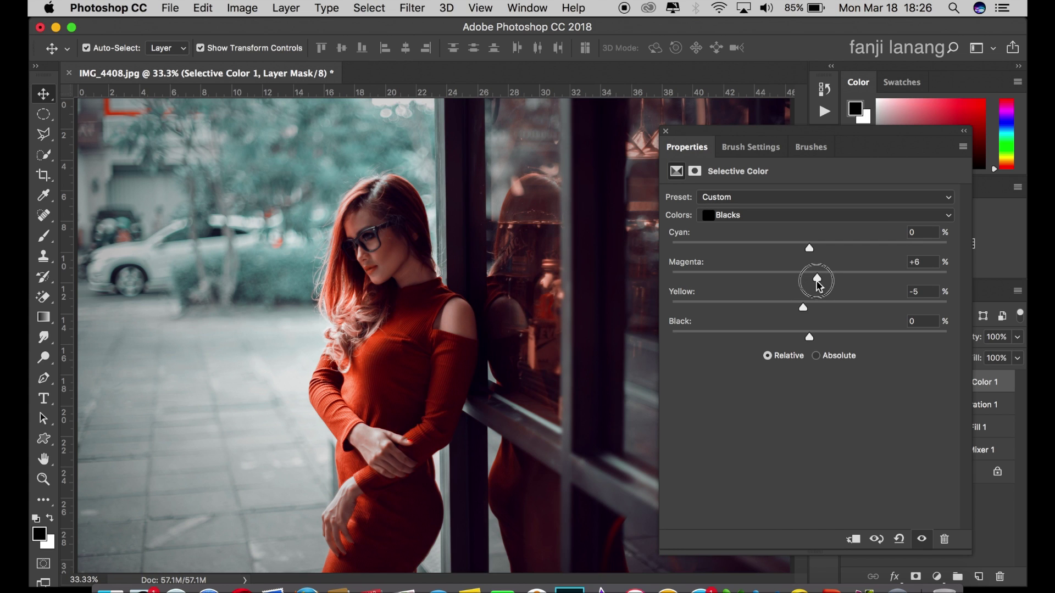
pyautogui.click(802, 308)
pyautogui.click(664, 130)
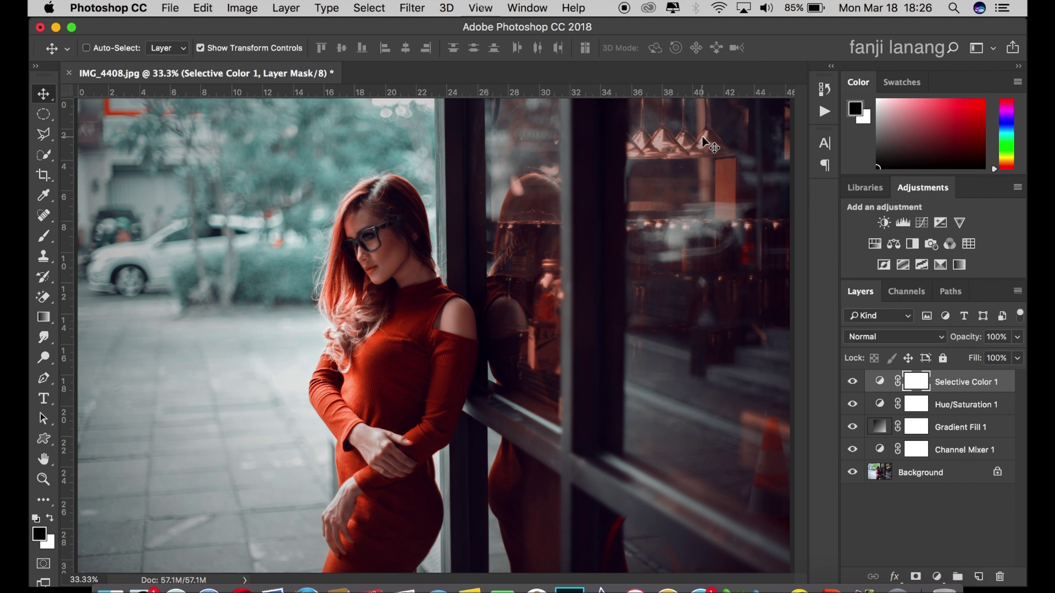
# Zoom out to the whole photo and add a Curves adjustment layer.
pyautogui.hotkey('ctrl', '-')
pyautogui.click(746, 139)
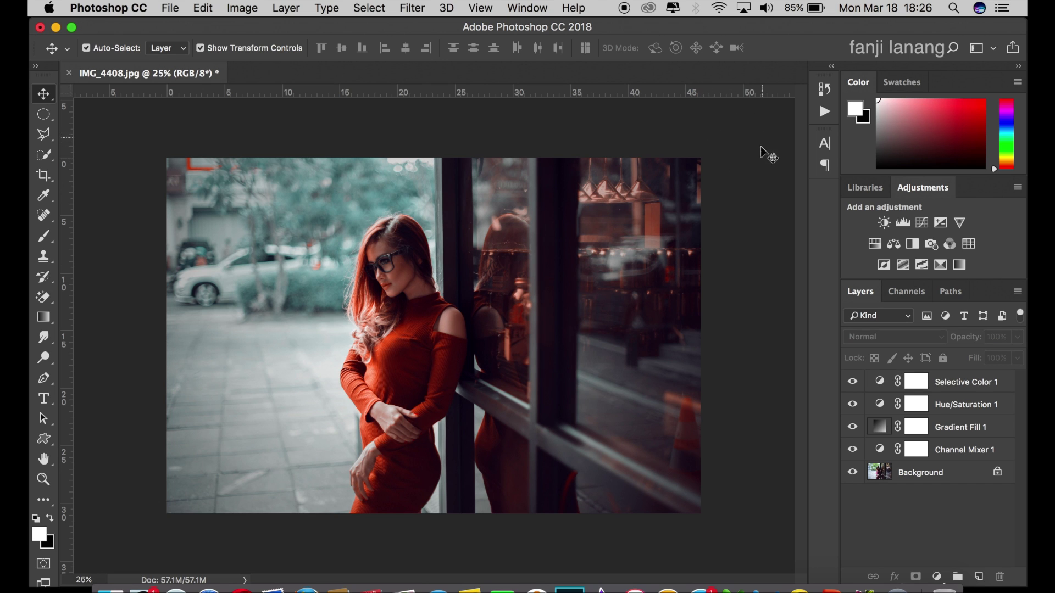
pyautogui.click(937, 576)
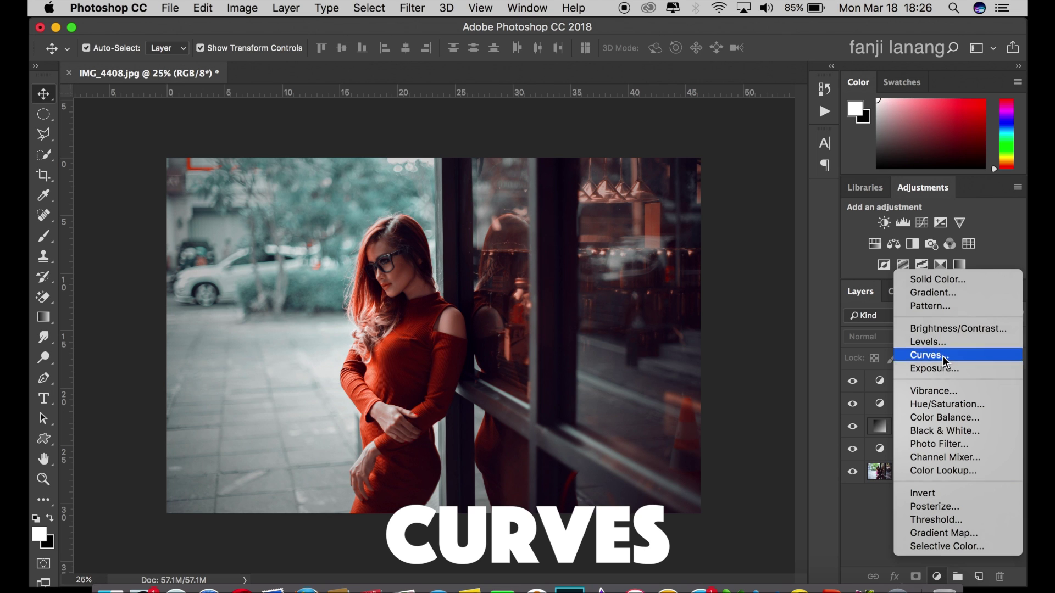
pyautogui.click(942, 355)
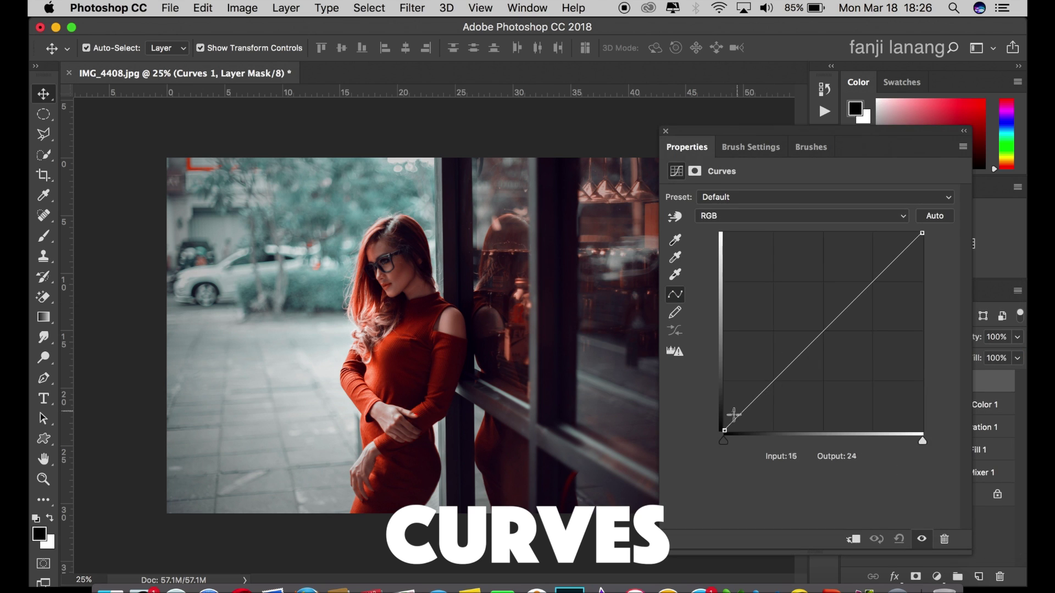
# Lift the curve's black point, add a midpoint, and lower the white point output to 235.
pyautogui.click(724, 431)
pyautogui.moveTo(724, 431); pyautogui.dragTo(747, 408)
pyautogui.click(736, 412)
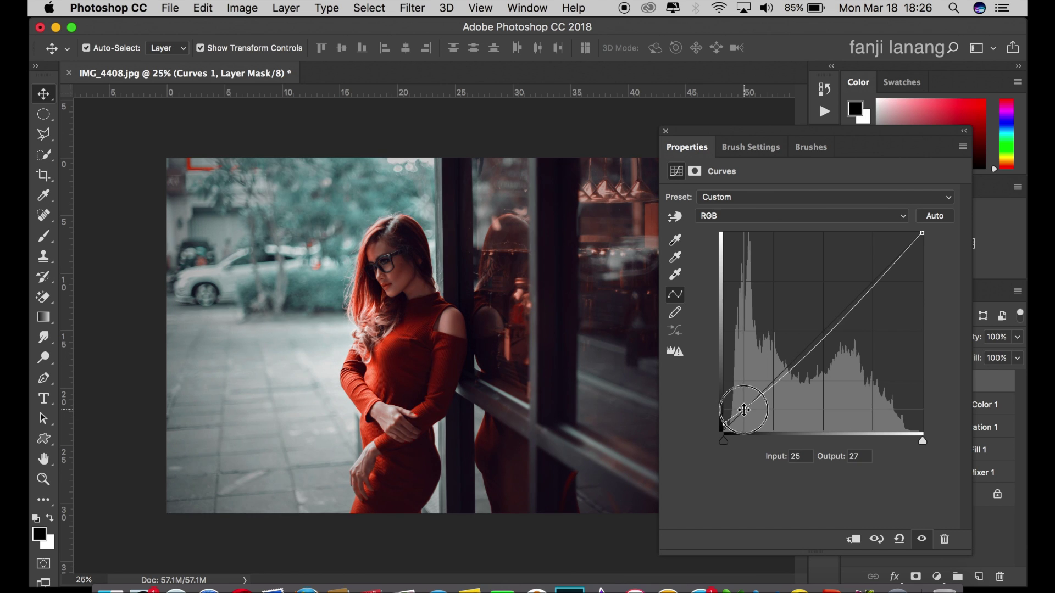
pyautogui.moveTo(791, 369); pyautogui.dragTo(824, 331)
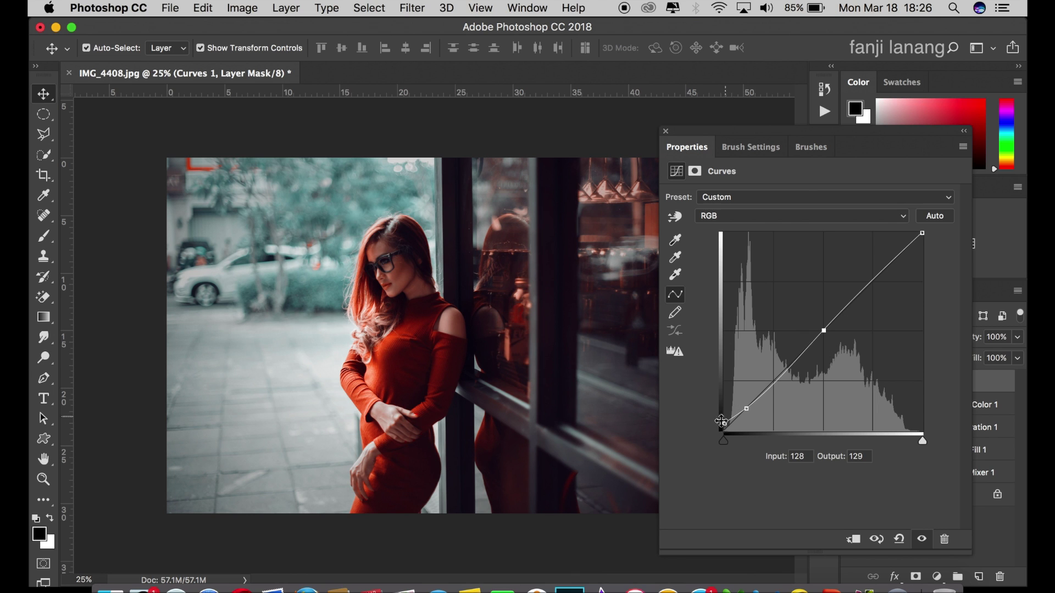
pyautogui.moveTo(724, 426); pyautogui.dragTo(718, 424)
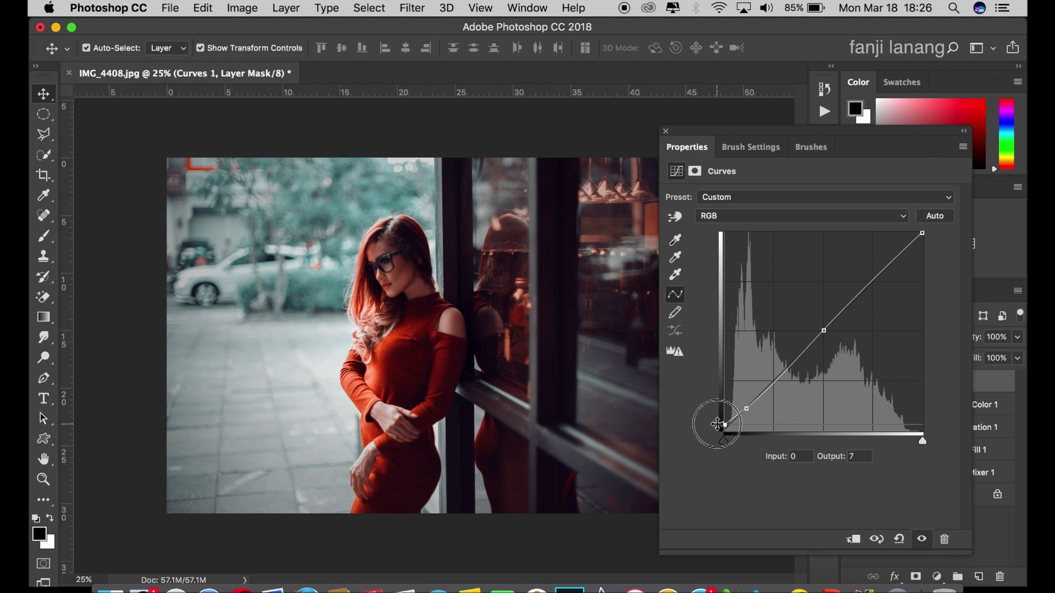
pyautogui.moveTo(921, 233)
pyautogui.mouseDown()
pyautogui.moveTo(878, 226)
pyautogui.moveTo(989, 228)
pyautogui.moveTo(1001, 250)
pyautogui.mouseUp()
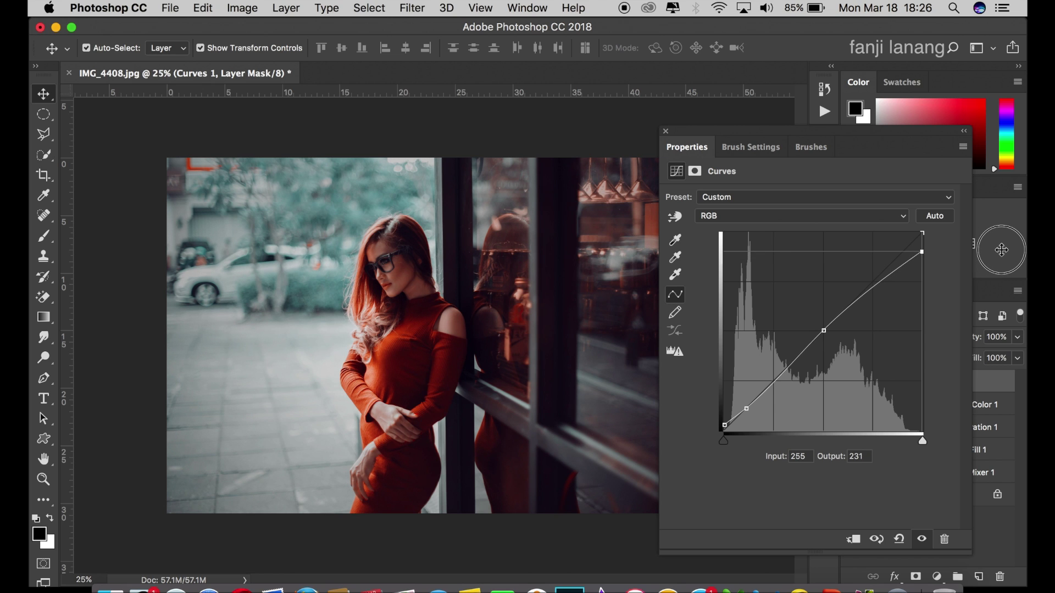
pyautogui.moveTo(1001, 250); pyautogui.dragTo(1001, 247)
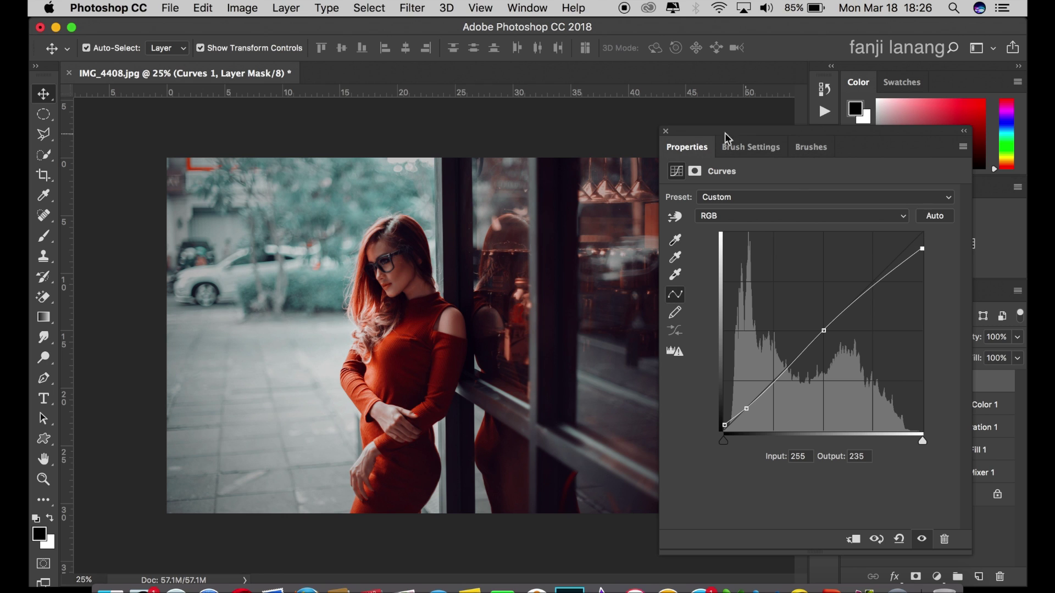
pyautogui.click(668, 132)
pyautogui.click(666, 131)
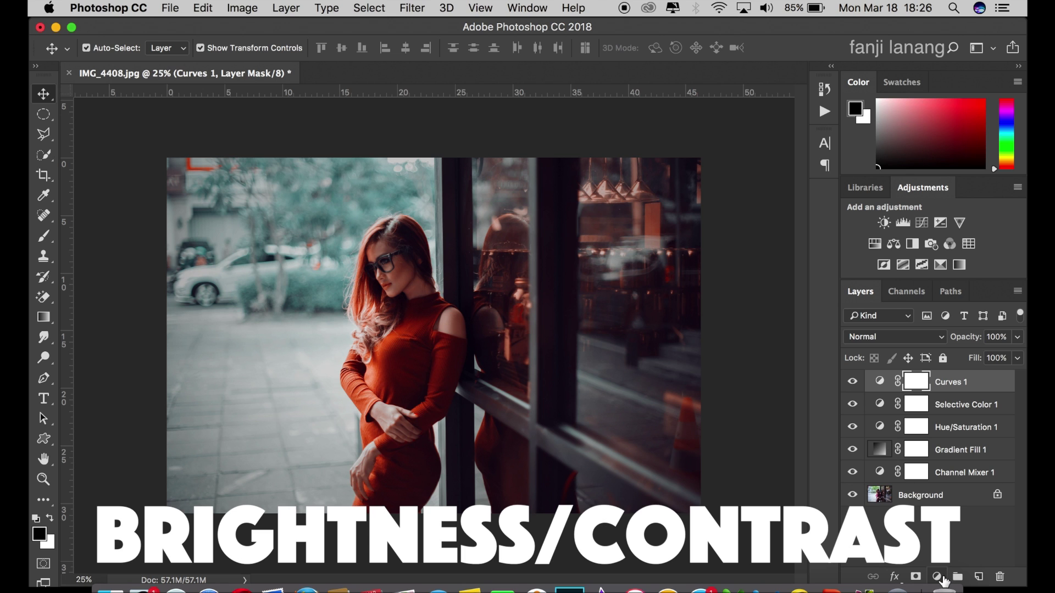
# Add a Brightness/Contrast layer set to Brightness 15 and Contrast 5.
pyautogui.click(942, 579)
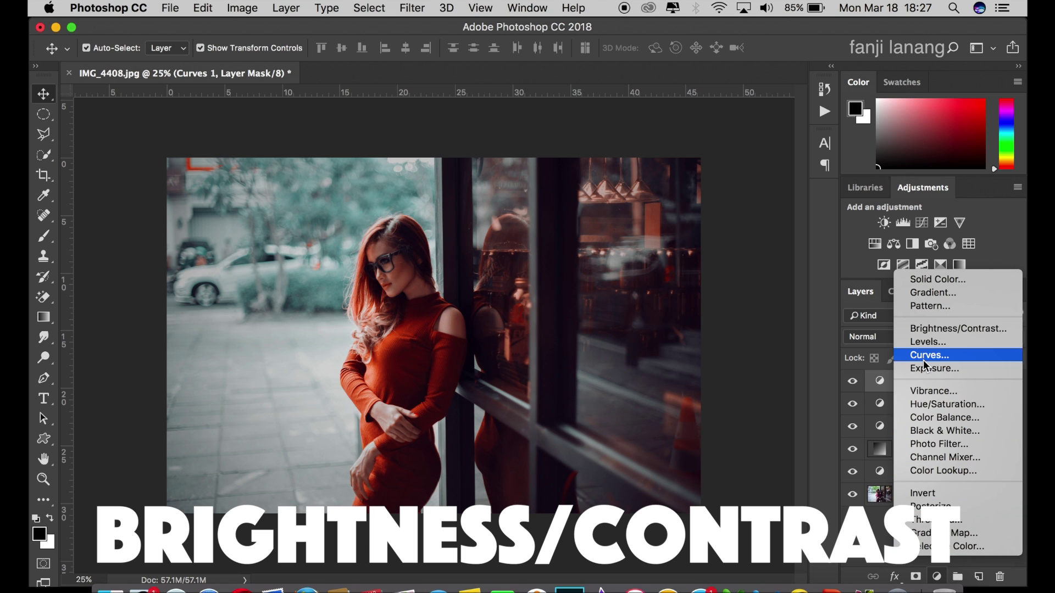
pyautogui.click(931, 328)
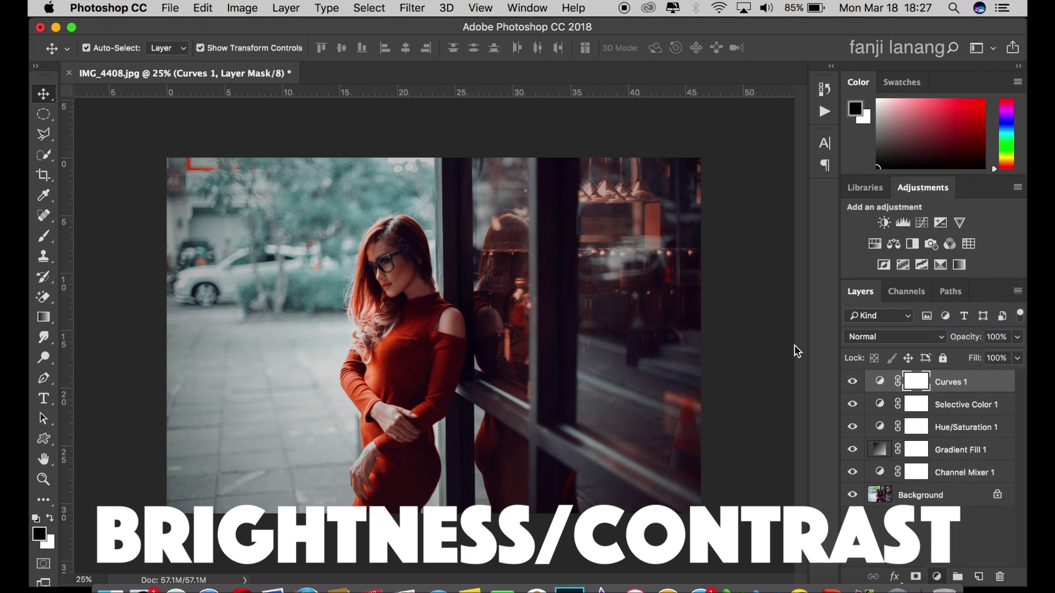
pyautogui.click(941, 219)
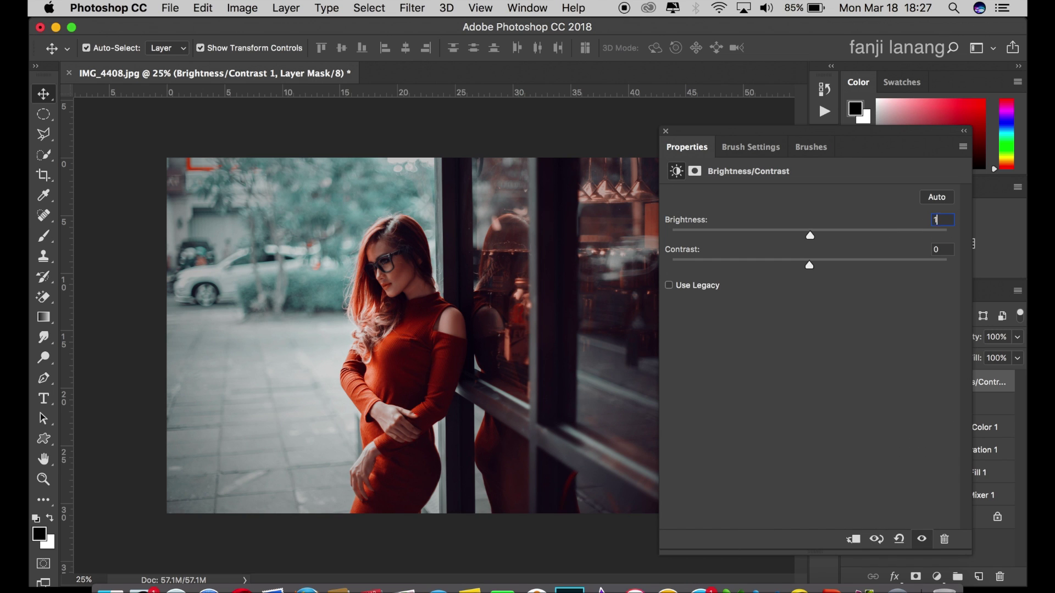
pyautogui.write('15')
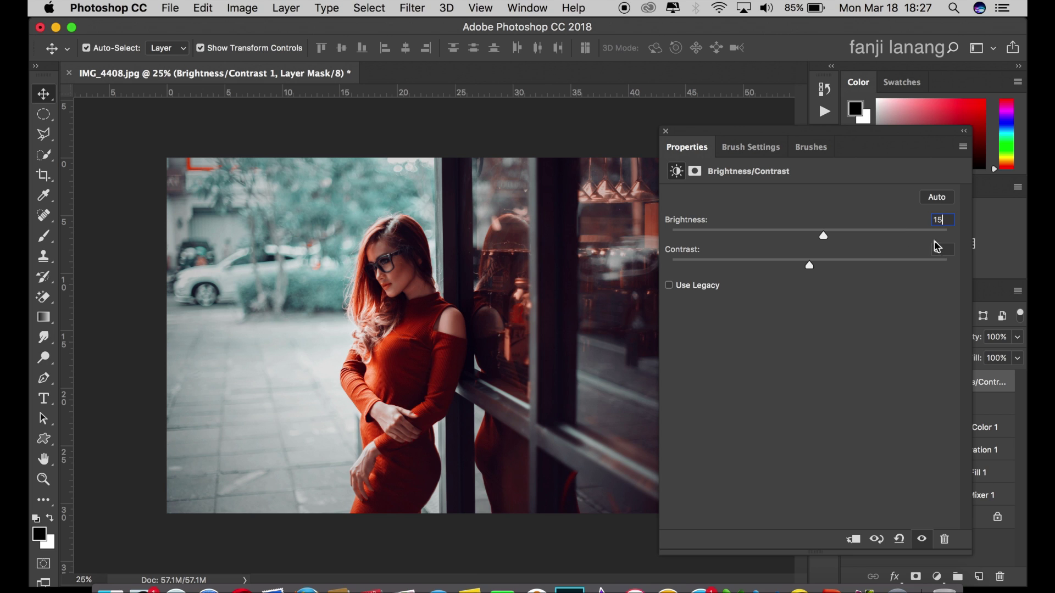
pyautogui.click(930, 250)
pyautogui.write('5')
pyautogui.click(666, 131)
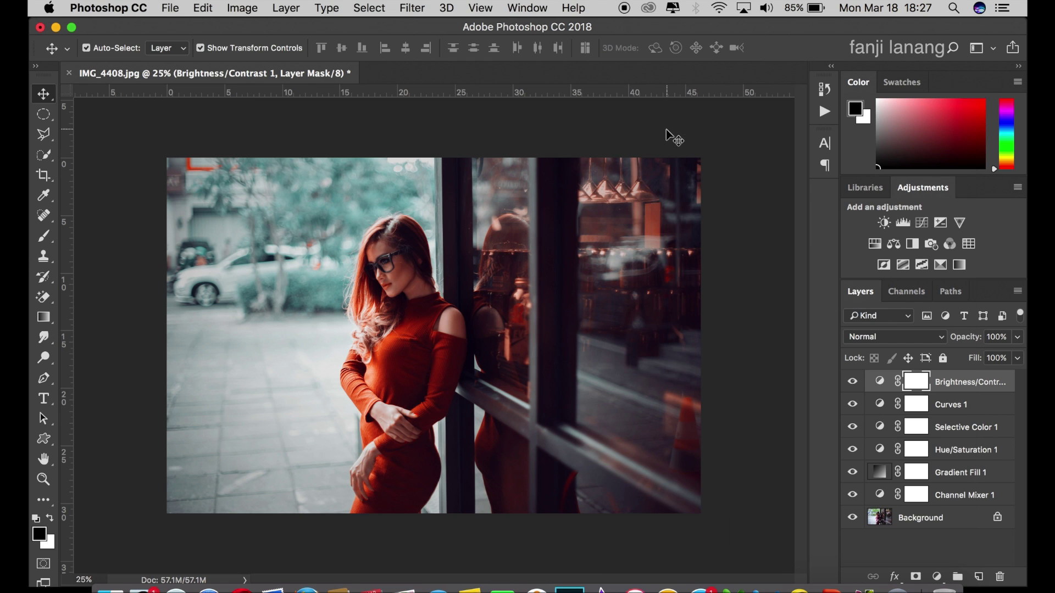
# Add a new empty Layer 1 and select the Brush tool's signature preset.
pyautogui.click(977, 577)
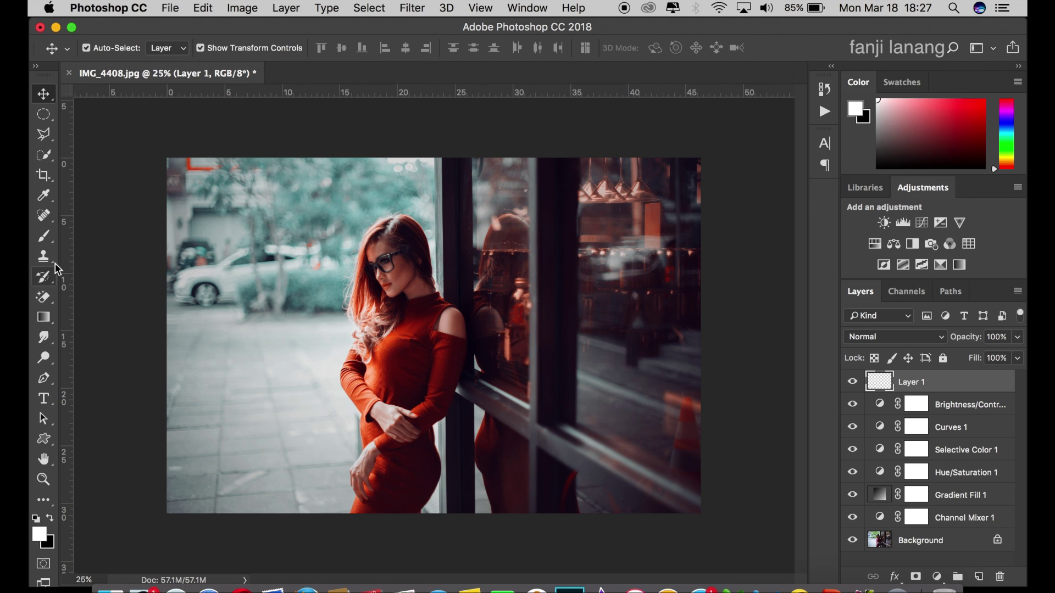
pyautogui.click(45, 237)
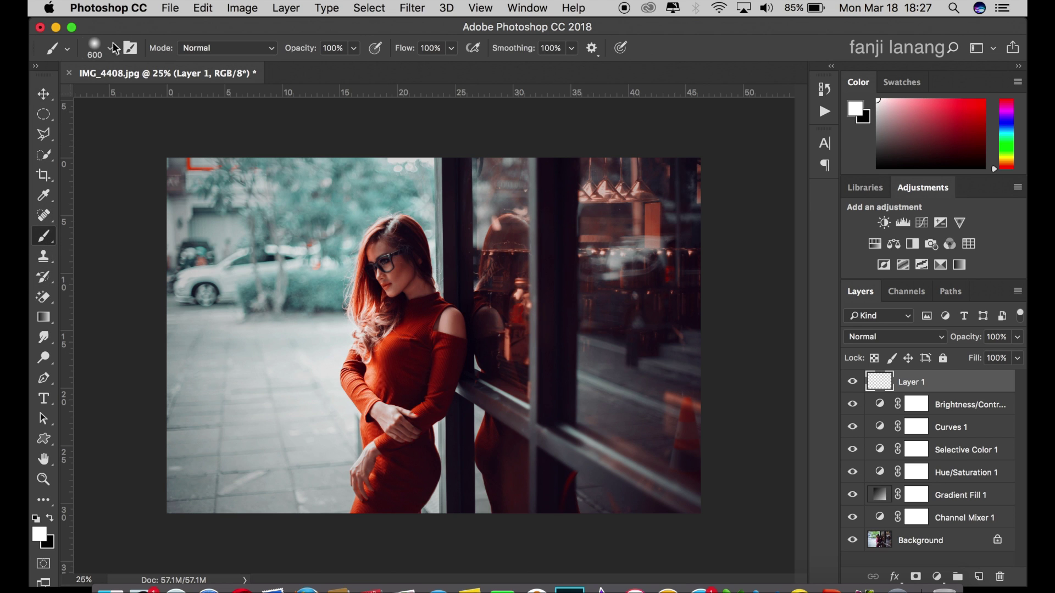
pyautogui.click(110, 47)
pyautogui.click(90, 163)
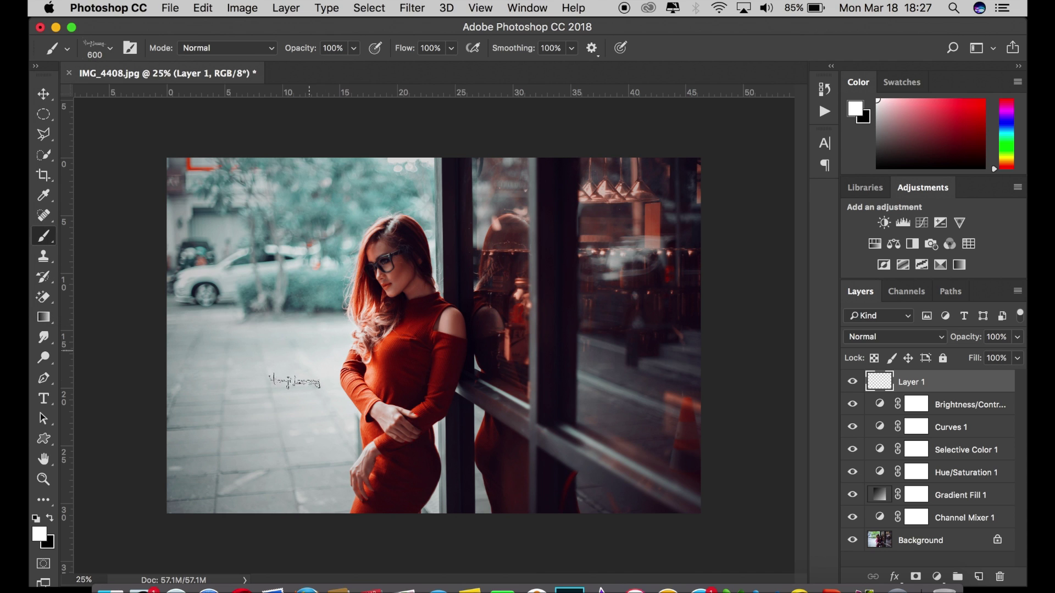
# Make white the foreground colour and stamp the signature at the photo's lower-left.
pyautogui.click(37, 520)
pyautogui.click(50, 519)
pyautogui.click(218, 490)
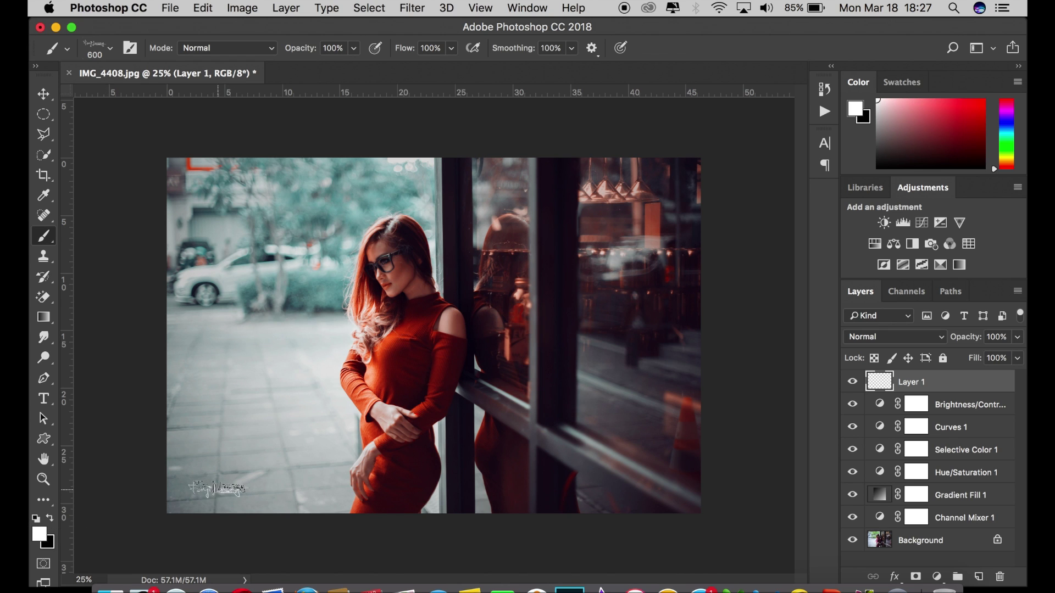